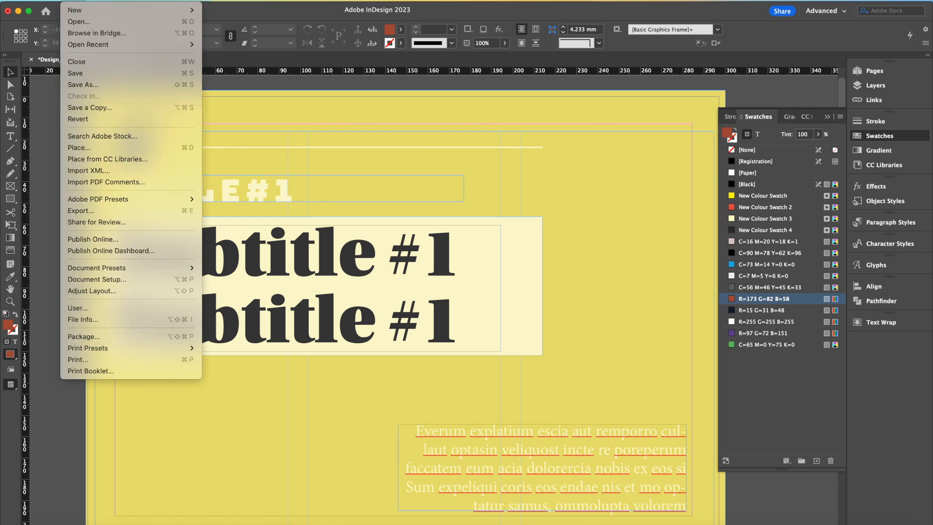
Set the document's bleed to 3 mm on all four sides
left_click(114, 282)
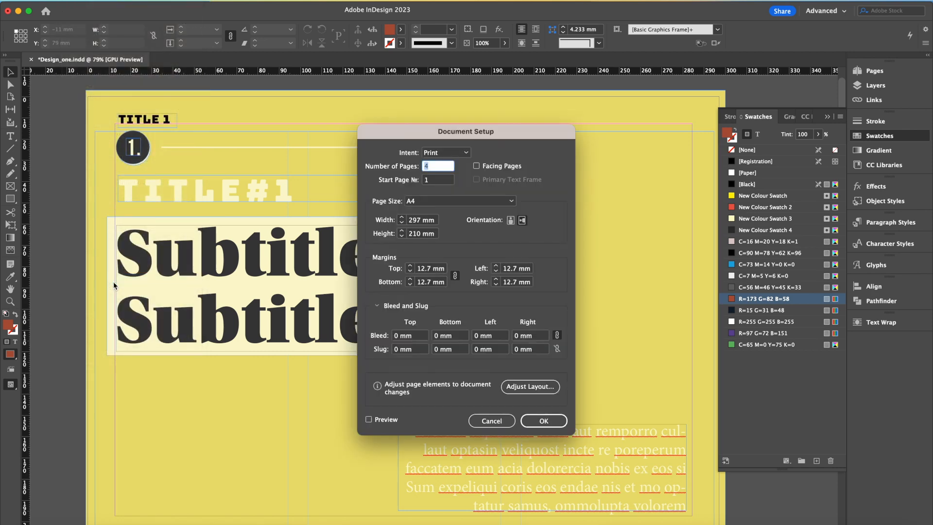
left_click(411, 335)
double_click(411, 336)
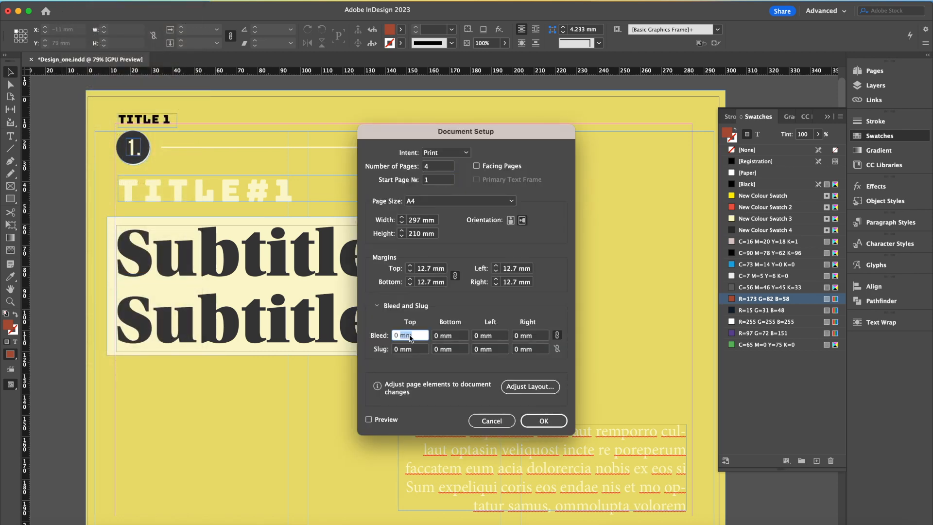
type("3")
left_click(446, 334)
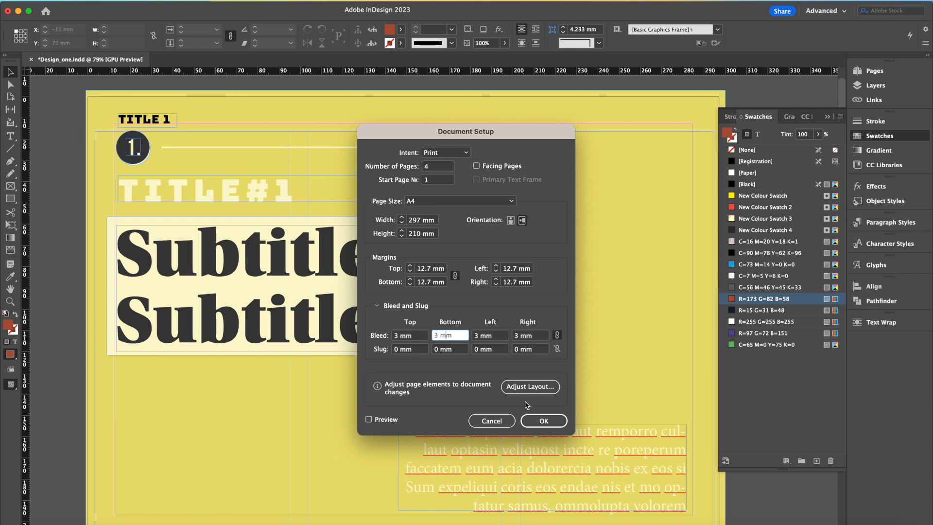
left_click(540, 421)
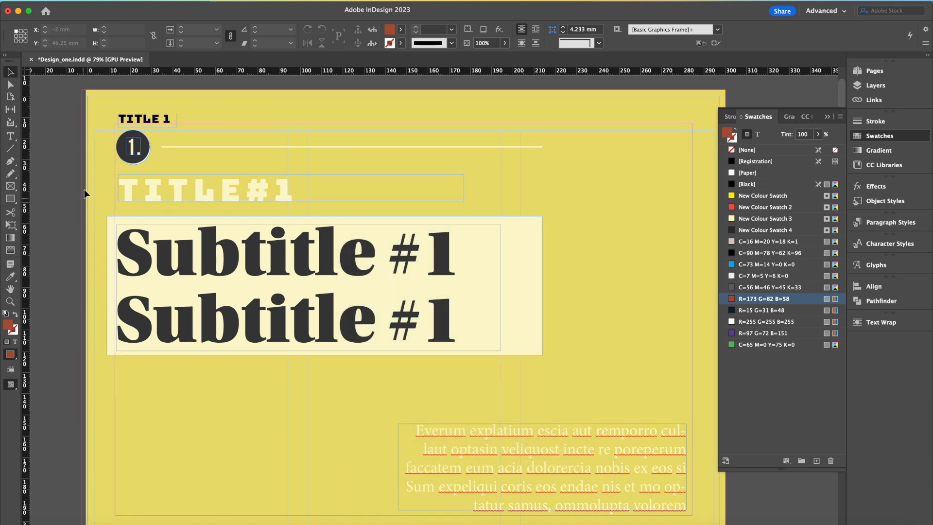
Extend the left edge of page 1's yellow background out to the bleed line, making it 303 mm wide
key("z")
left_click_drag(78, 160, 287, 160)
left_click_drag(119, 169, 133, 401)
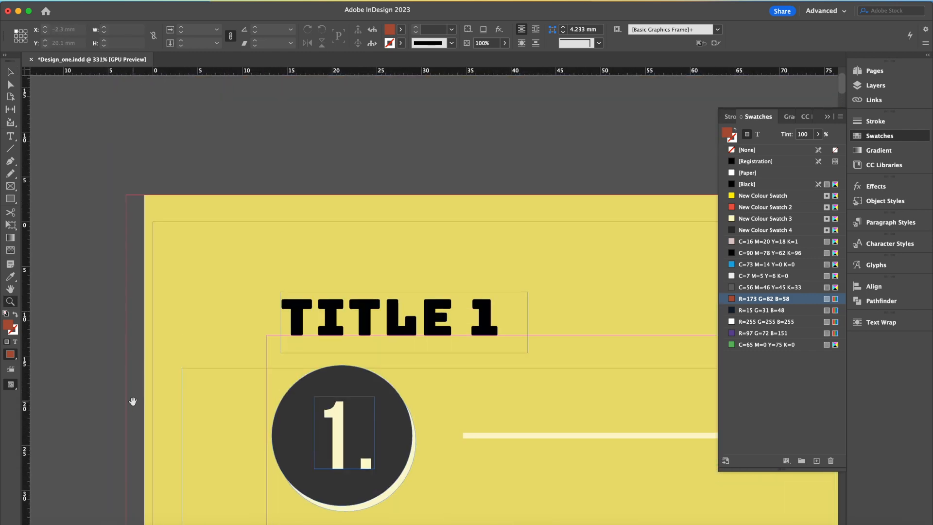
left_click(6, 74)
left_click_drag(151, 201, 106, 215)
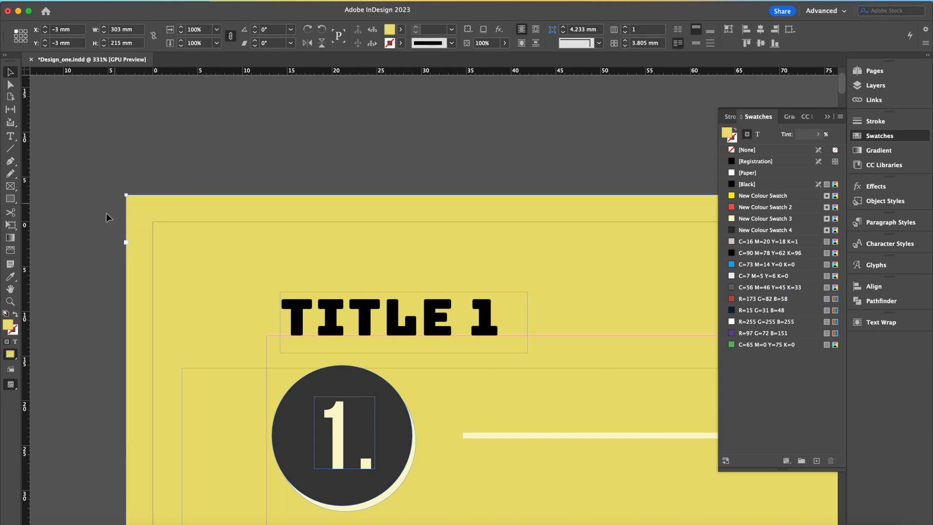
Extend the bottom edge of page 1's yellow background to the bleed line, making it 216 mm high
key("super+minus")
key("super+minus")
key("super+minus")
key("super+minus")
key("super+minus")
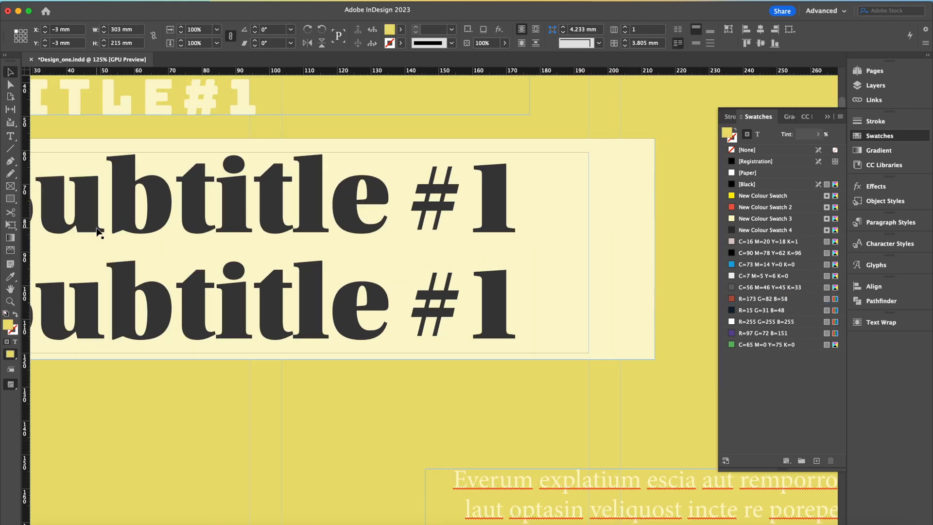
scroll(110, 257, "down", 5)
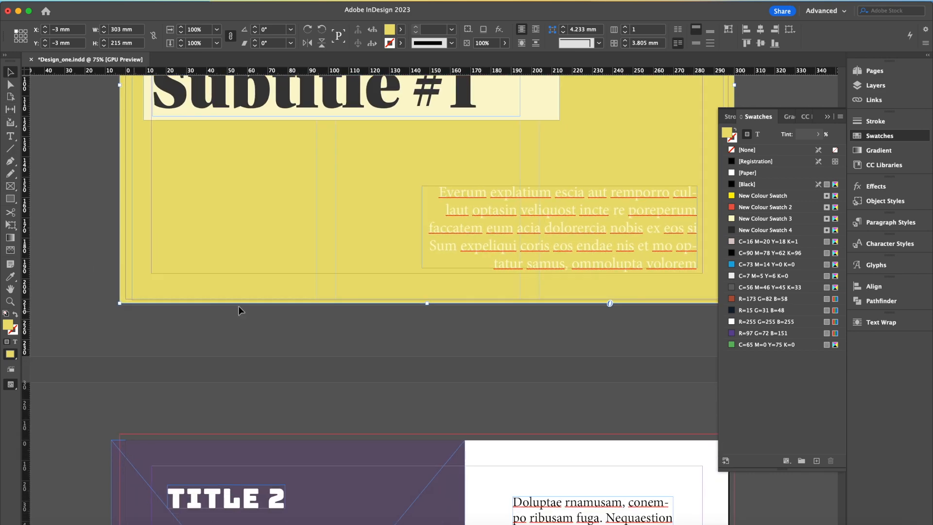
left_click_drag(455, 302, 427, 306)
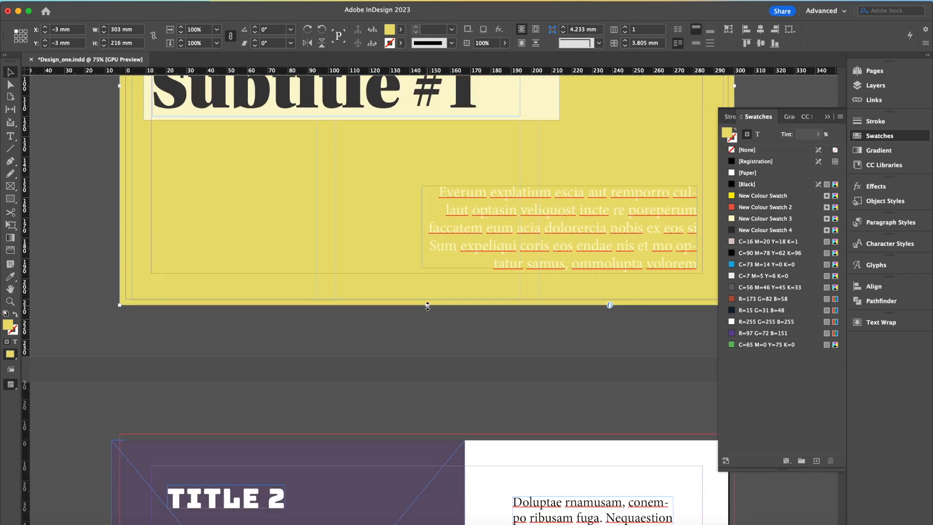
Fit the purple frame behind TITLE 2 to the left, bottom and top bleed lines, making it 216 mm high
scroll(415, 353, "down", 1)
scroll(415, 350, "down", 12)
scroll(415, 350, "up", 3)
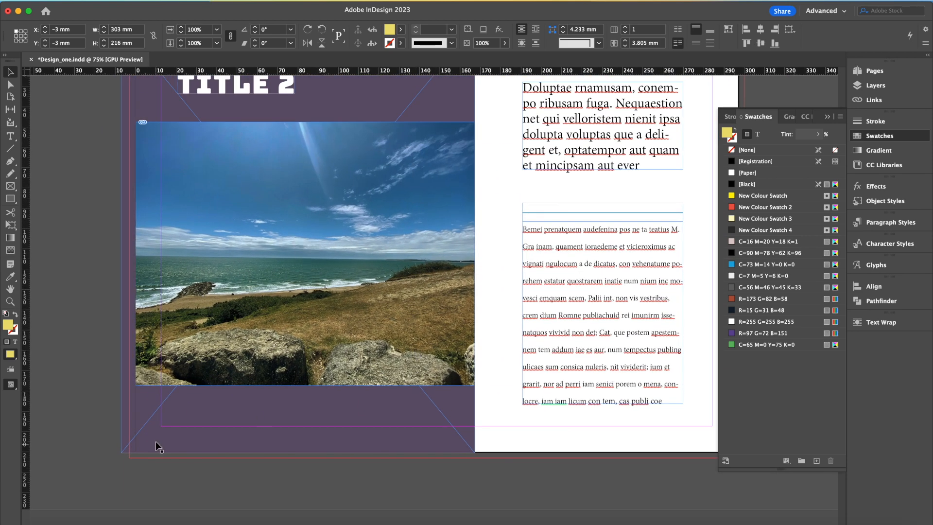
left_click(123, 448)
left_click_drag(129, 452, 129, 458)
scroll(129, 458, "up", 3)
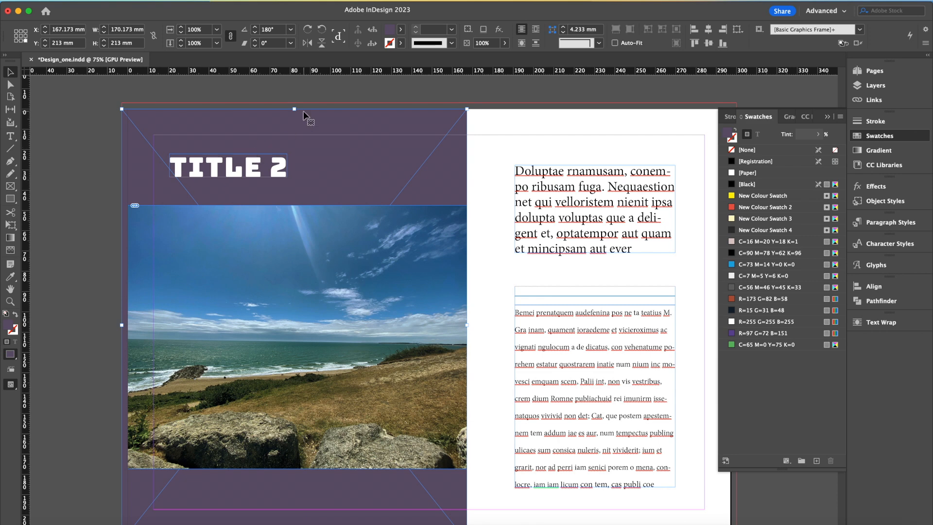
left_click_drag(293, 109, 293, 103)
Extend the left edge of the seaside photo on page 2 to the bleed line
left_click(191, 258)
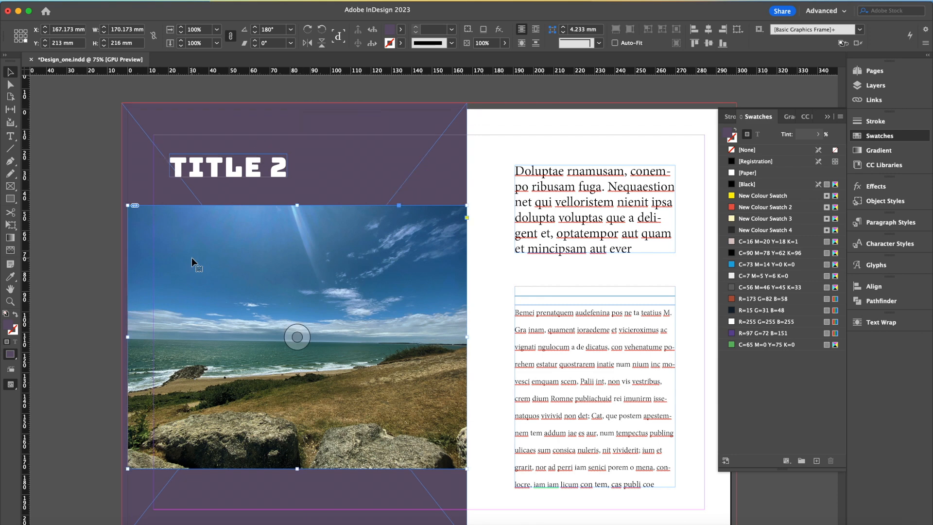
left_click_drag(127, 337, 121, 338)
left_click(101, 340)
Create a new preflight profile named "CMYK - To print"
scroll(101, 340, "down", 15)
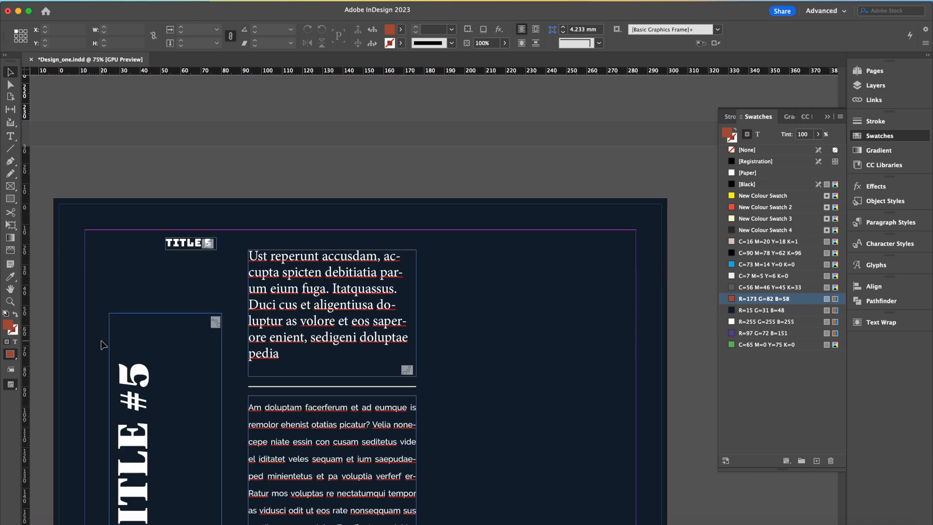
scroll(101, 345, "down", 4)
scroll(103, 345, "down", 15)
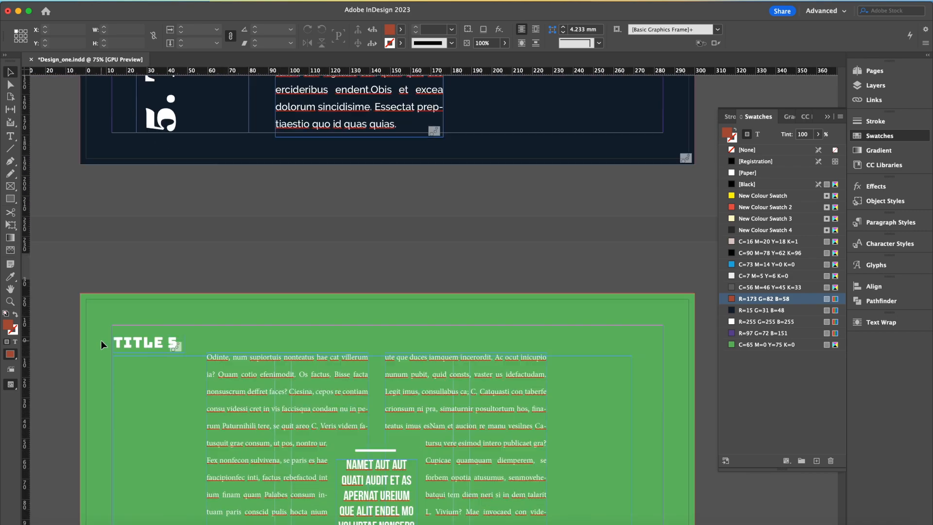
scroll(101, 345, "down", 6)
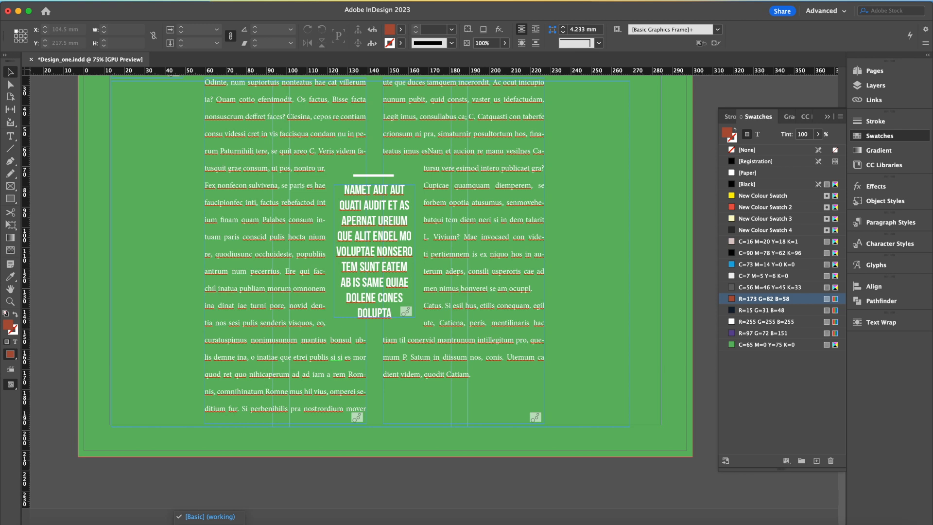
left_click(291, 524)
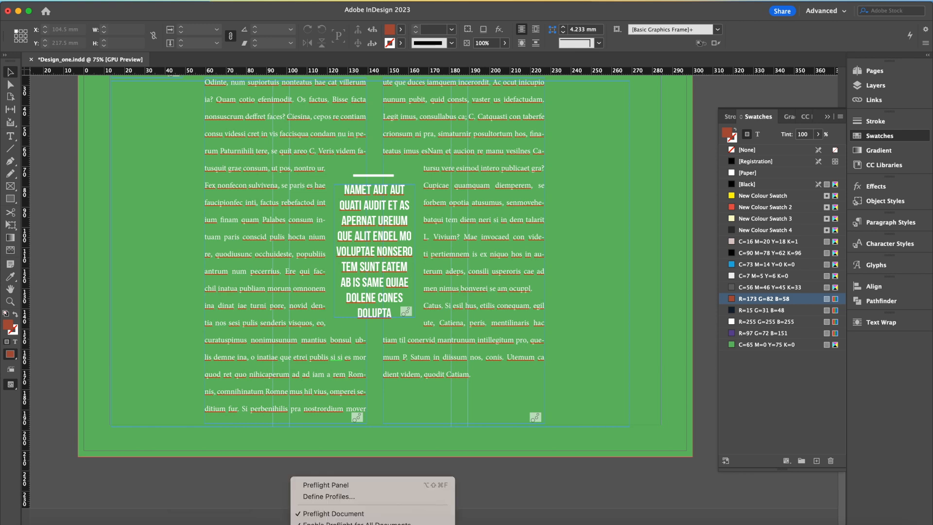
left_click(324, 497)
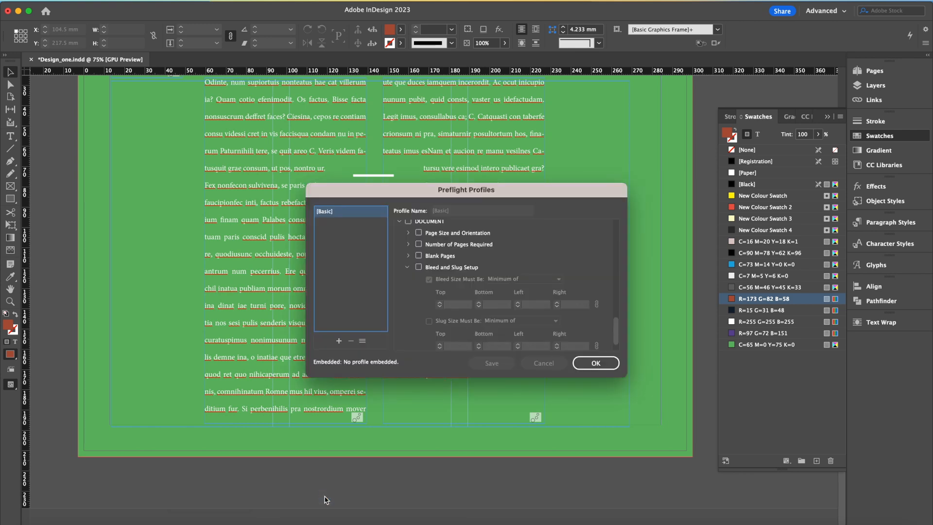
left_click(339, 341)
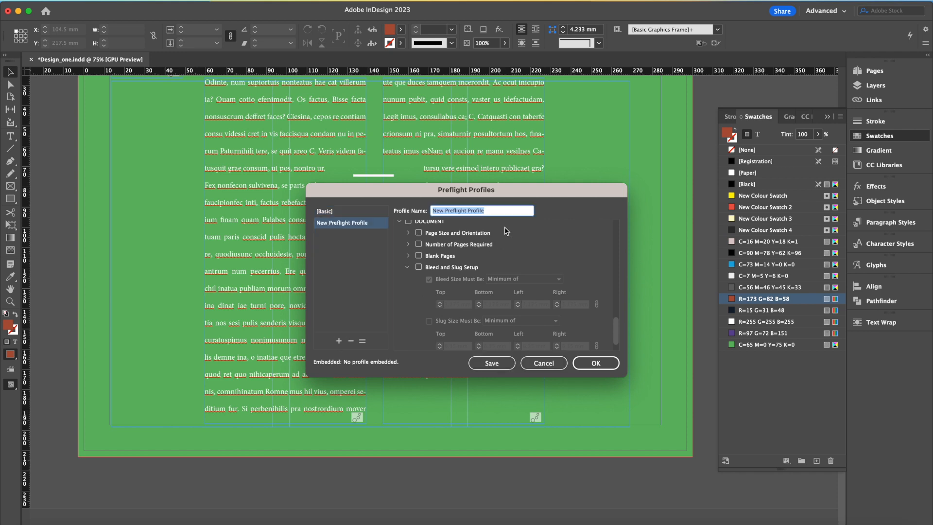
type("CMYK - To print")
Collapse the profile's Colour, Images and Objects, and Text categories and review its Links checks
scroll(507, 242, "up", 10)
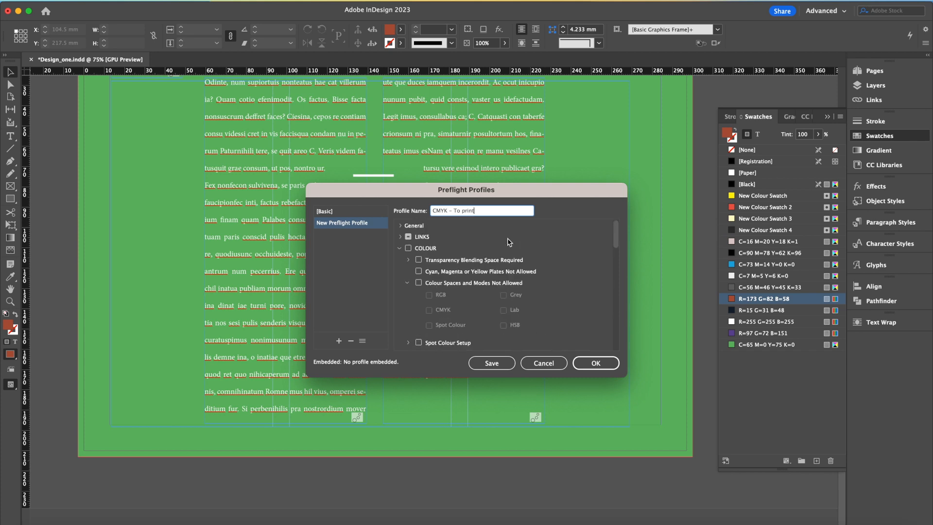
left_click(399, 248)
left_click(400, 259)
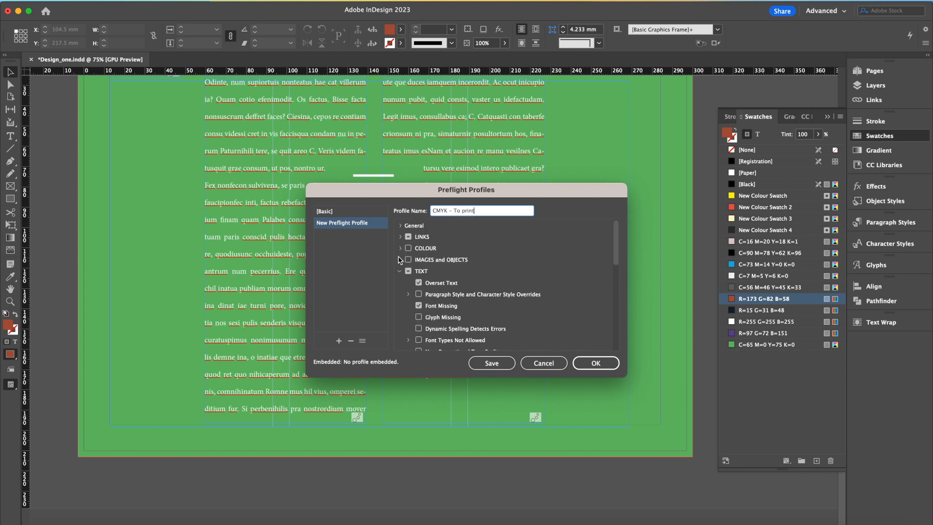
left_click(399, 271)
left_click(400, 226)
left_click(401, 225)
left_click(400, 237)
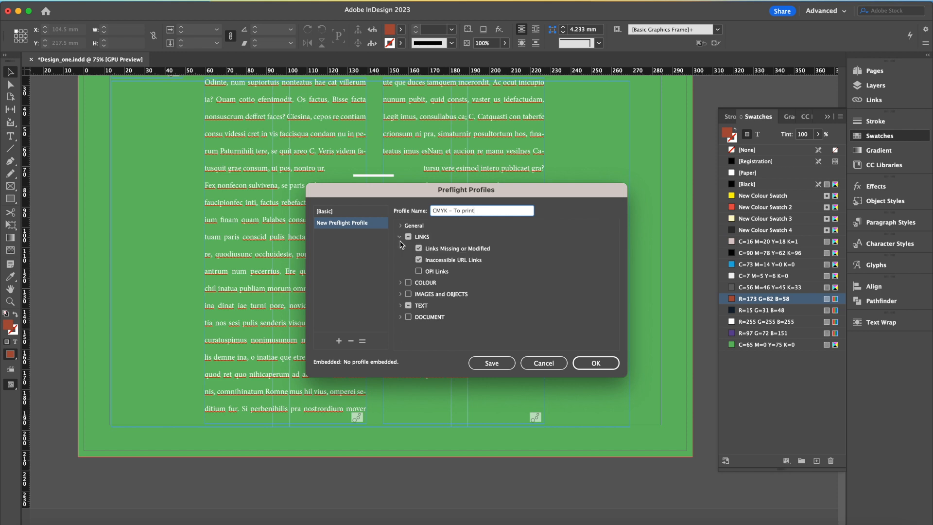
key("Return")
Make the profile flag RGB, Spot Colour, HSB and Lab as colour spaces that are not allowed
left_click(400, 237)
left_click(401, 248)
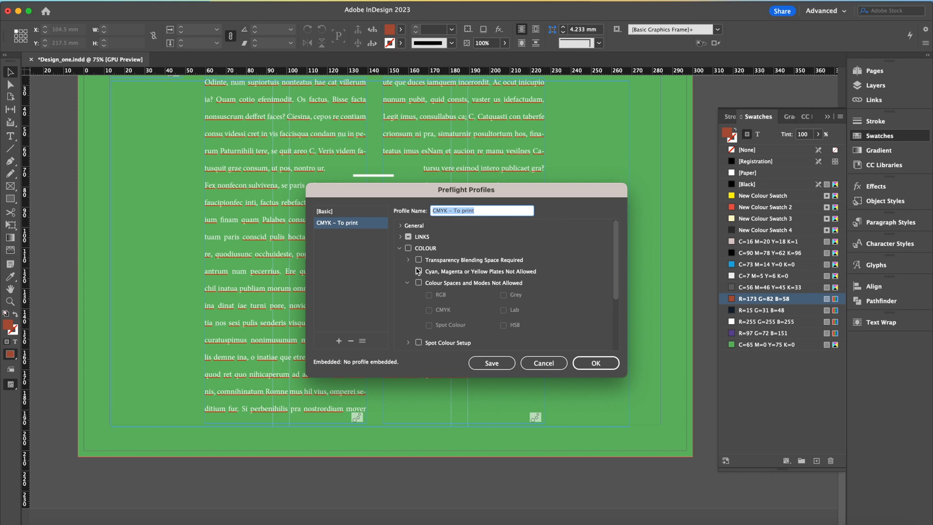
left_click(418, 283)
left_click(429, 295)
left_click(429, 325)
left_click(503, 325)
left_click(504, 310)
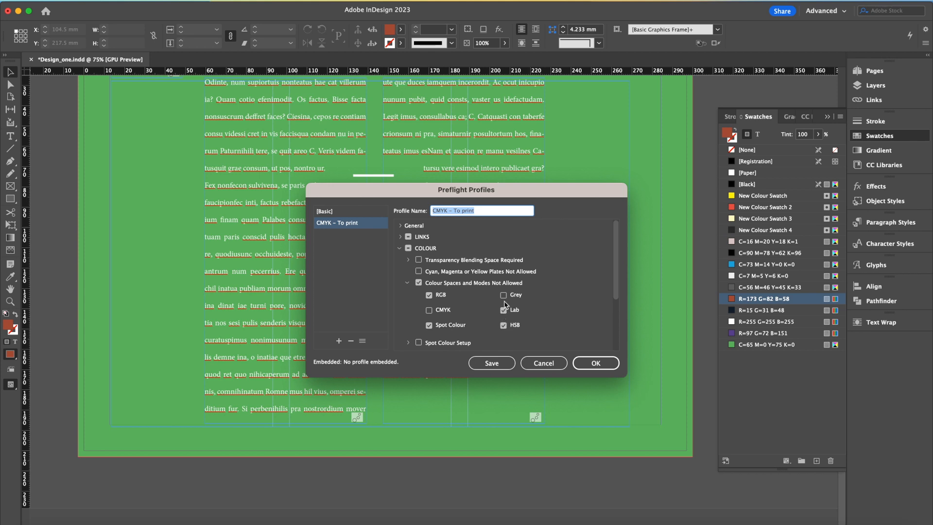
left_click(408, 283)
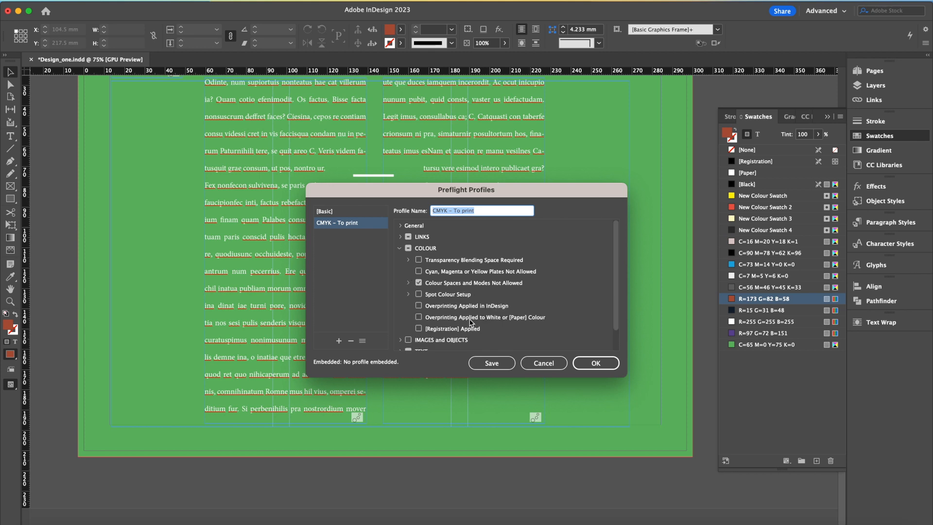
Enable the profile's Glyph Missing text check and disable its Unresolved Caption Variable check
scroll(618, 291, "down", 2)
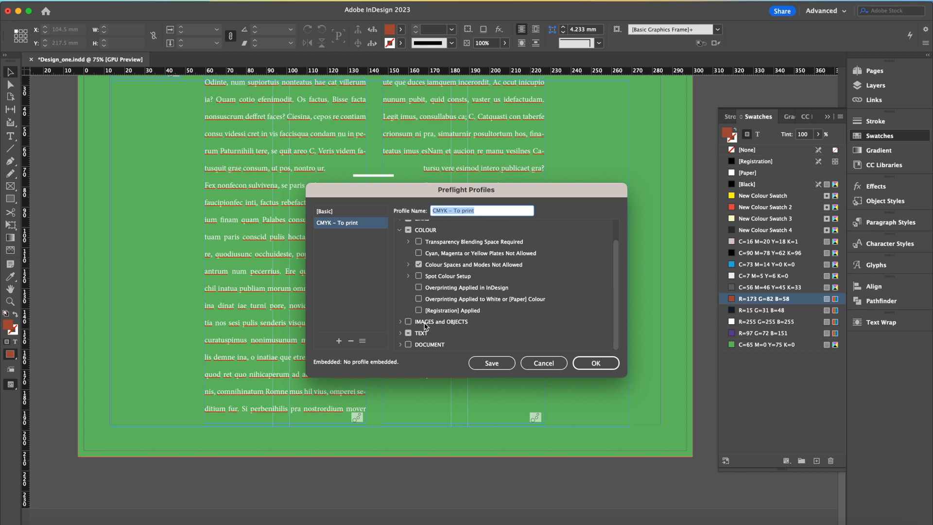
left_click(400, 322)
left_click_drag(618, 276, 620, 329)
left_click(400, 333)
left_click_drag(620, 284, 620, 327)
left_click(418, 298)
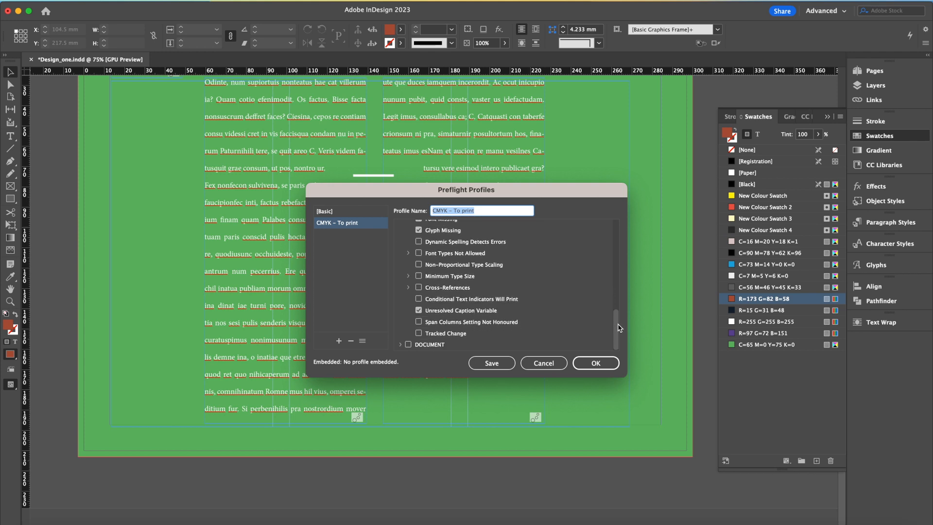
left_click(418, 310)
Require a minimum bleed of 3 mm on all sides in the profile's document checks and save the profile
left_click(399, 344)
left_click_drag(617, 301, 613, 321)
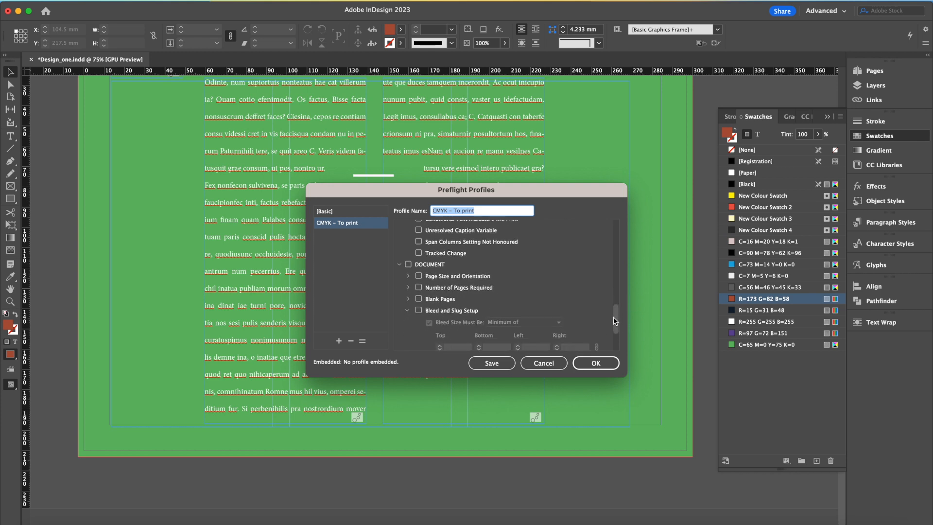
left_click(419, 310)
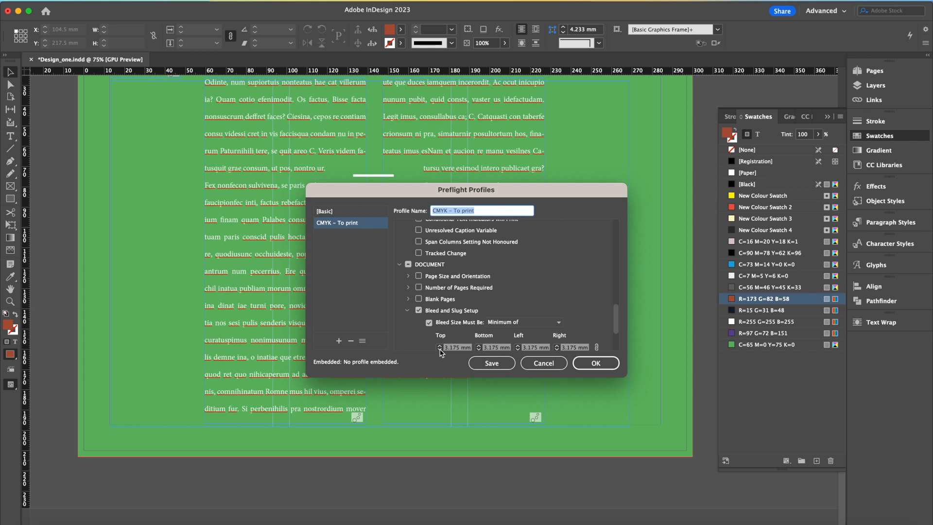
mouse_move(616, 322)
left_mouse_down()
mouse_move(614, 292)
mouse_move(615, 335)
left_mouse_up()
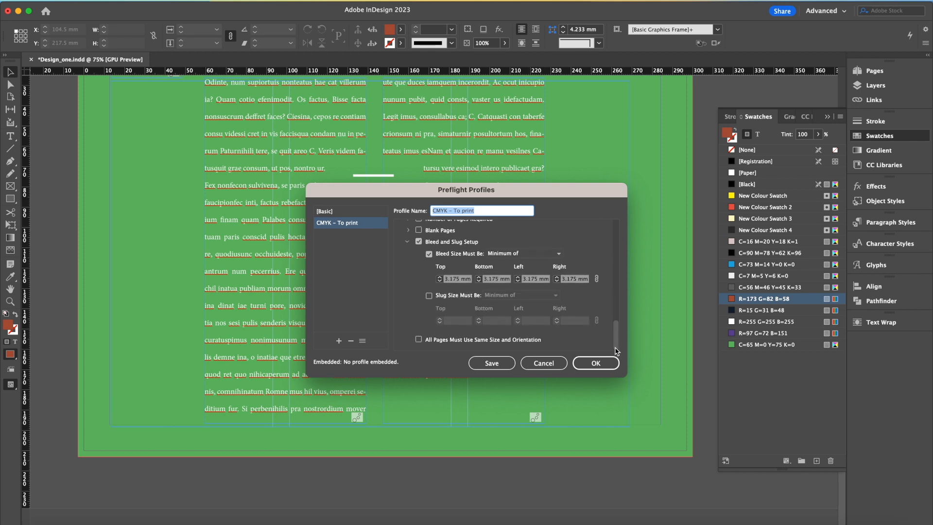
left_click(441, 279)
left_click(440, 281)
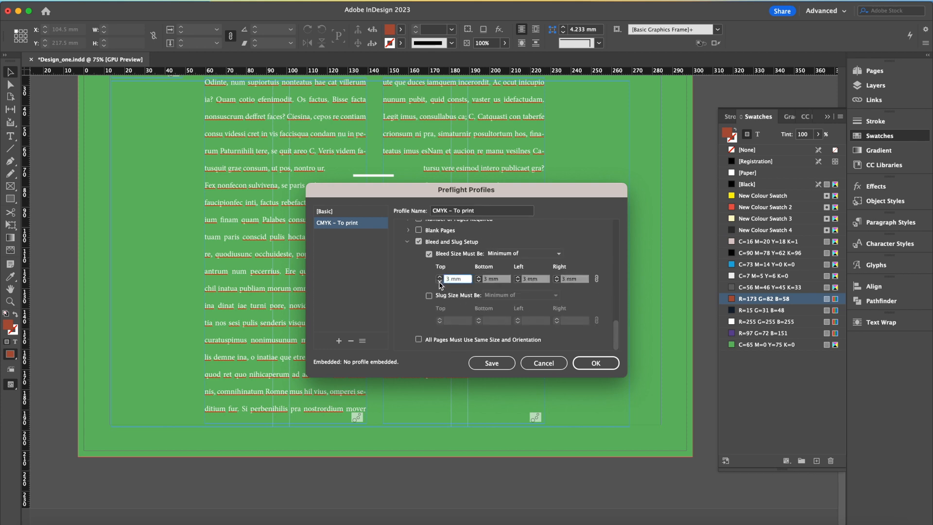
left_click(495, 364)
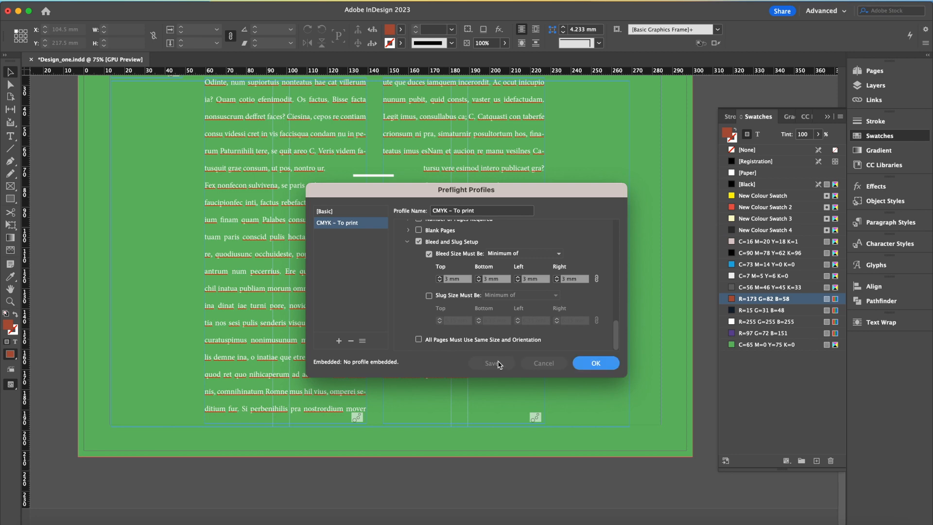
left_click(603, 364)
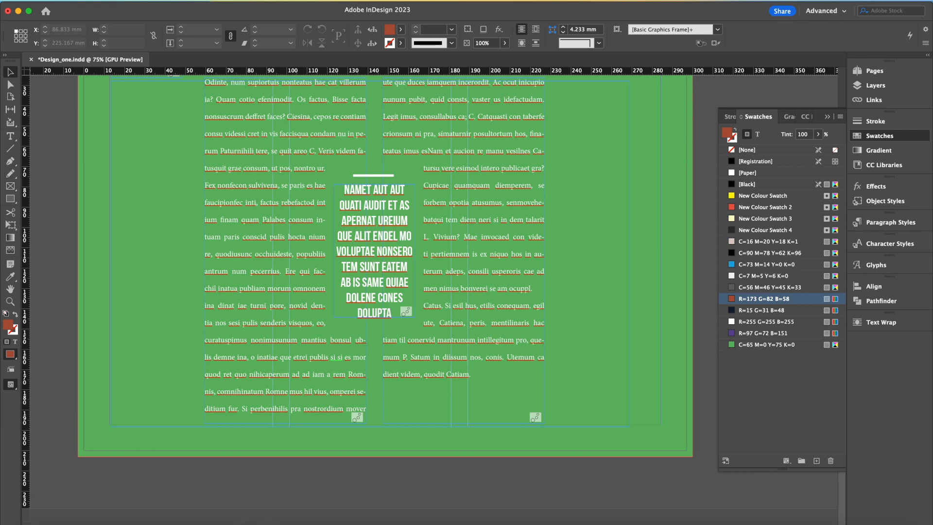
Open the document's preflight results and list the objects flagged for a disallowed colour space
double_click(247, 522)
left_click(309, 198)
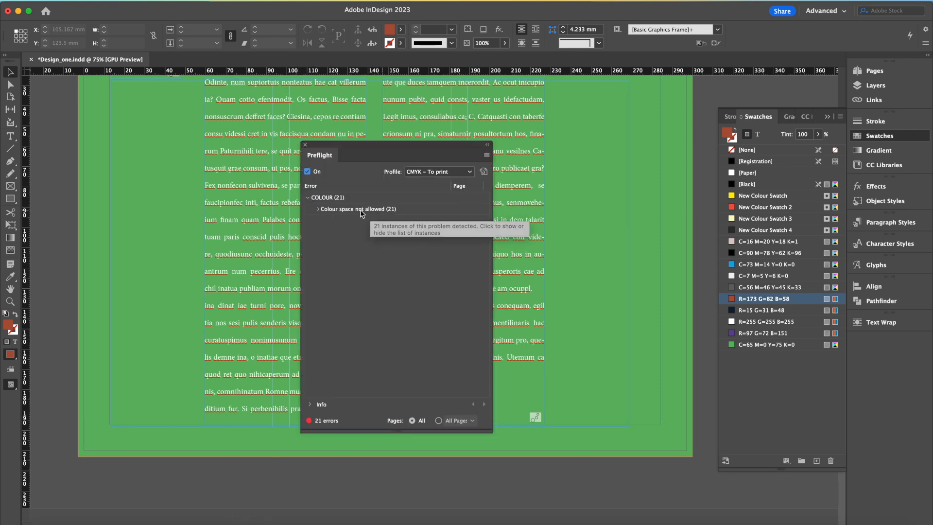
left_click(317, 210)
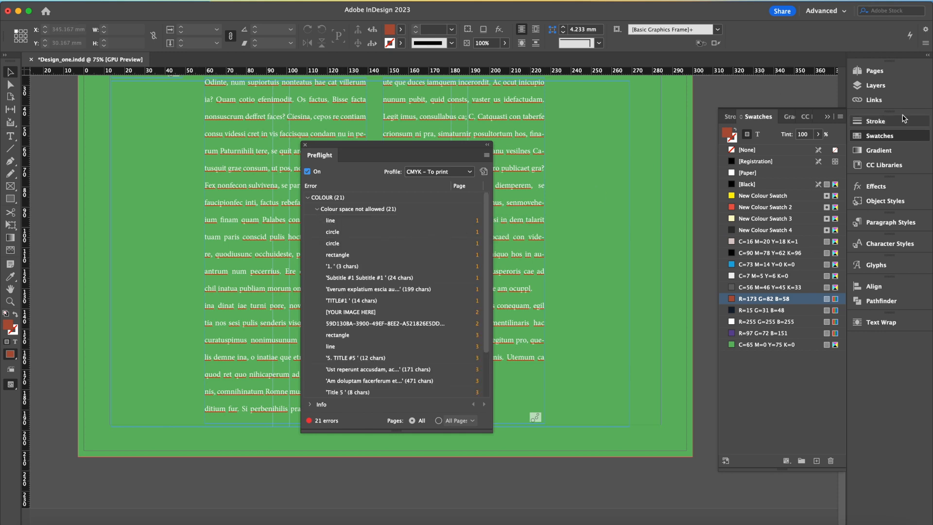
left_click(883, 140)
left_click(883, 141)
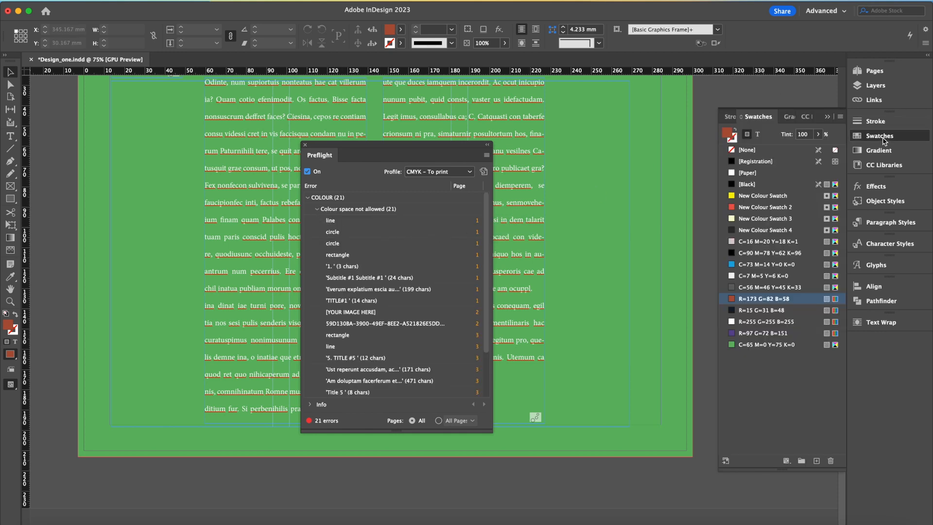
Add the document's unnamed colours to the swatches, then select all unused swatches and delete them
left_click(840, 117)
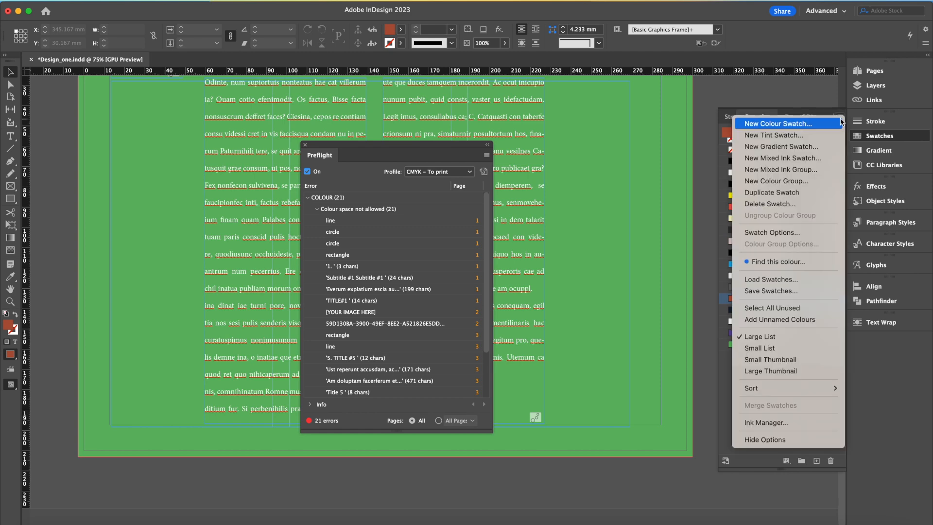
left_click(799, 319)
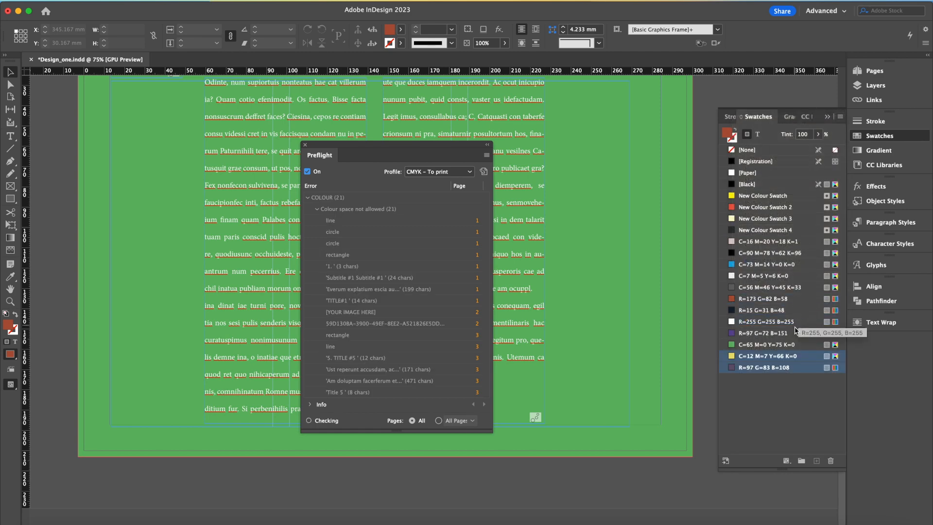
left_click(840, 117)
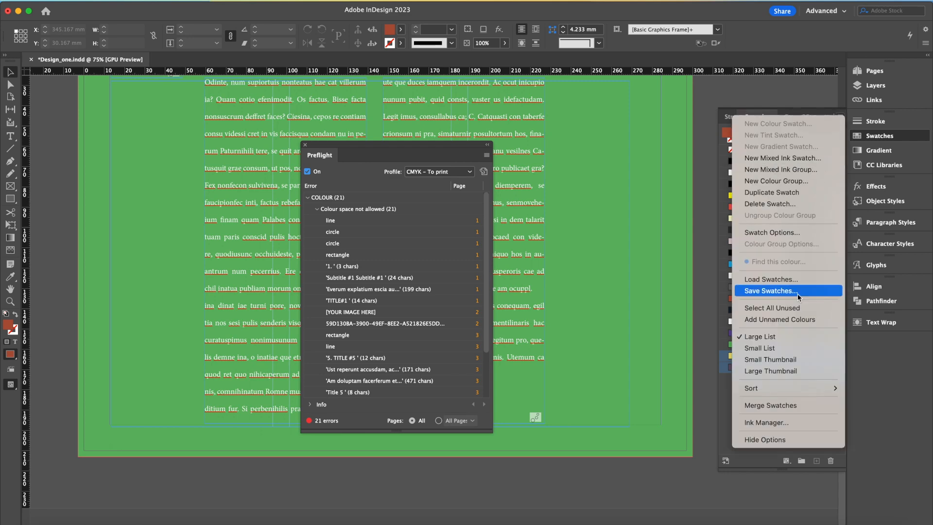
left_click(797, 307)
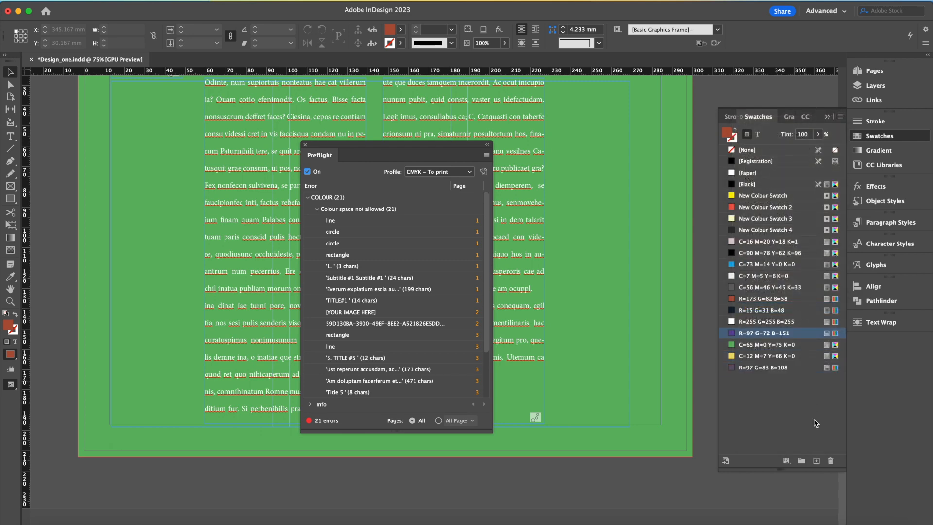
left_click(830, 459)
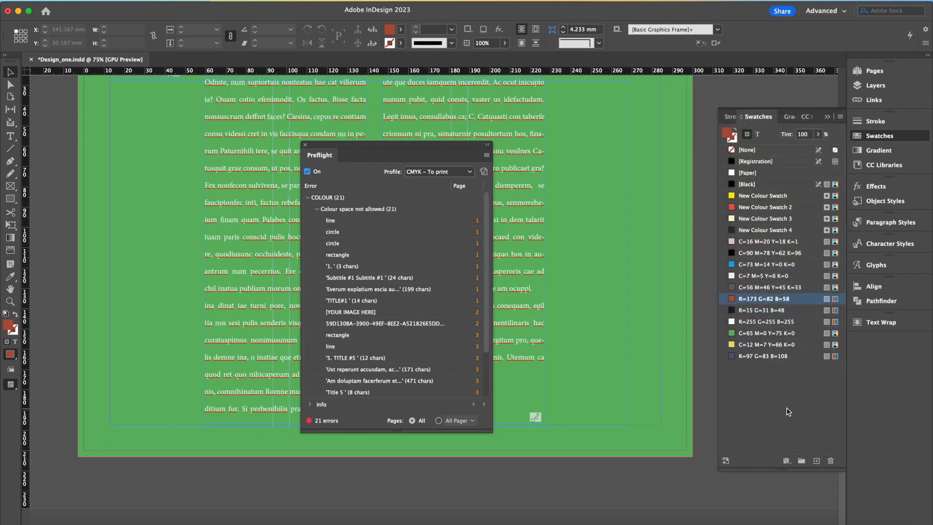
Convert the R=97 G=83 B=108 swatch to CMYK colour mode
double_click(780, 356)
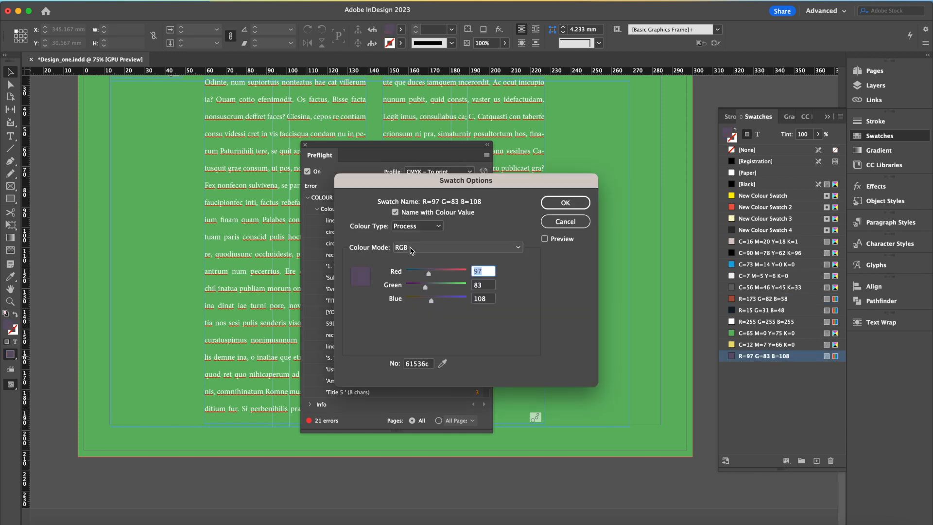
left_click(410, 250)
left_click(418, 267)
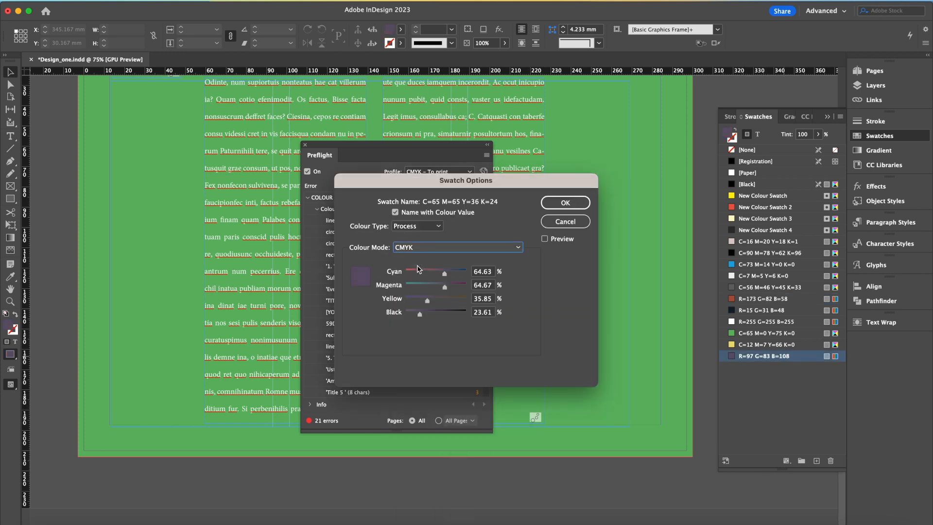
left_click(559, 206)
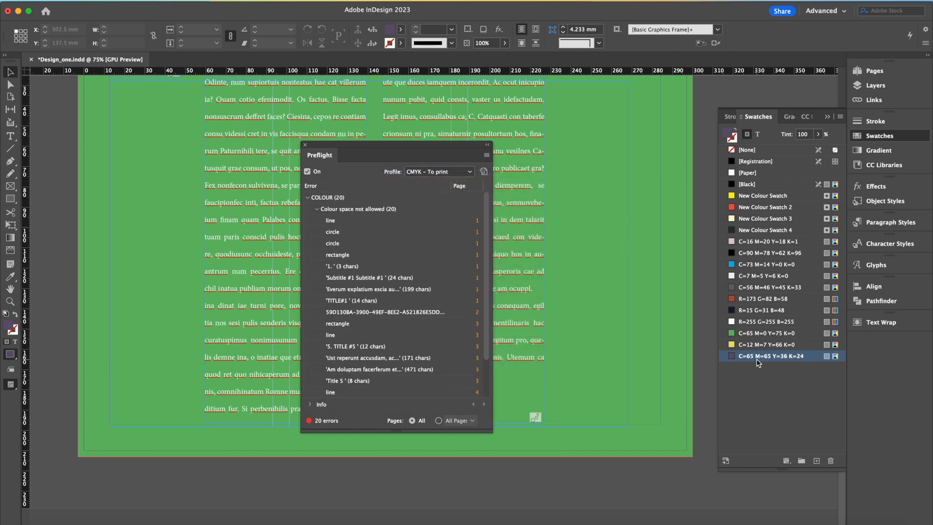
Convert the three remaining RGB swatches together to CMYK colour mode
left_click(763, 322)
left_click(751, 300, "shift")
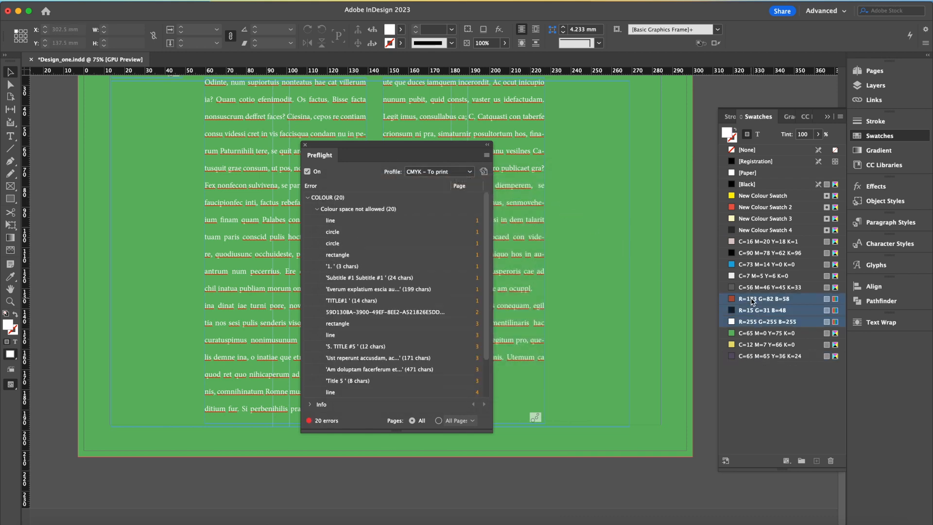
double_click(752, 300)
left_click(431, 248)
left_click(430, 264)
left_click(566, 203)
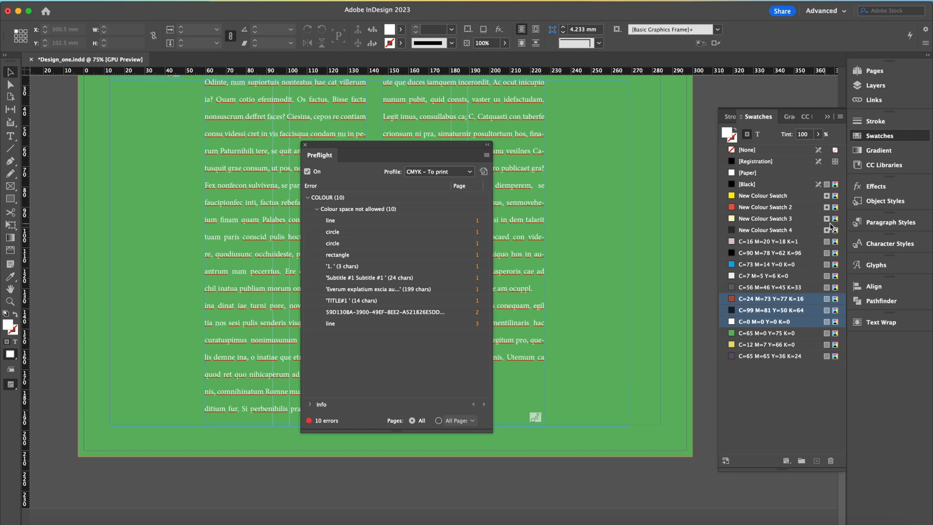
Change the four spot swatches, New Colour Swatch to New Colour Swatch 4, to Process colour type named with their colour value
left_click(794, 197)
left_click(795, 232, "shift")
double_click(801, 232)
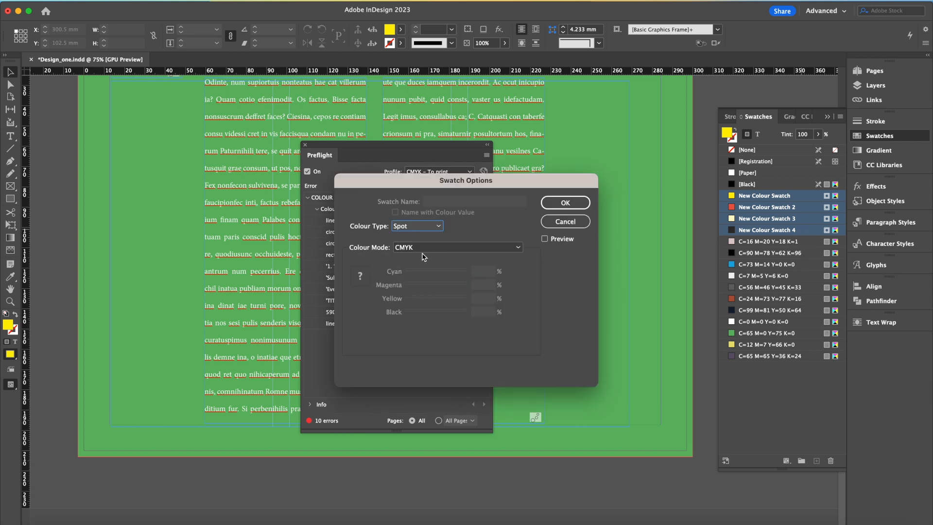
left_click(430, 228)
left_click(414, 237)
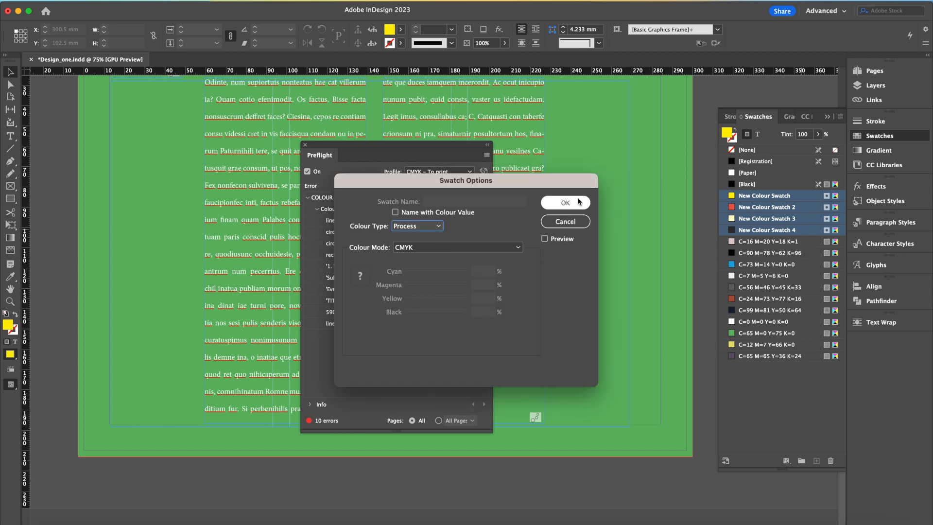
left_click(469, 211)
left_click(563, 202)
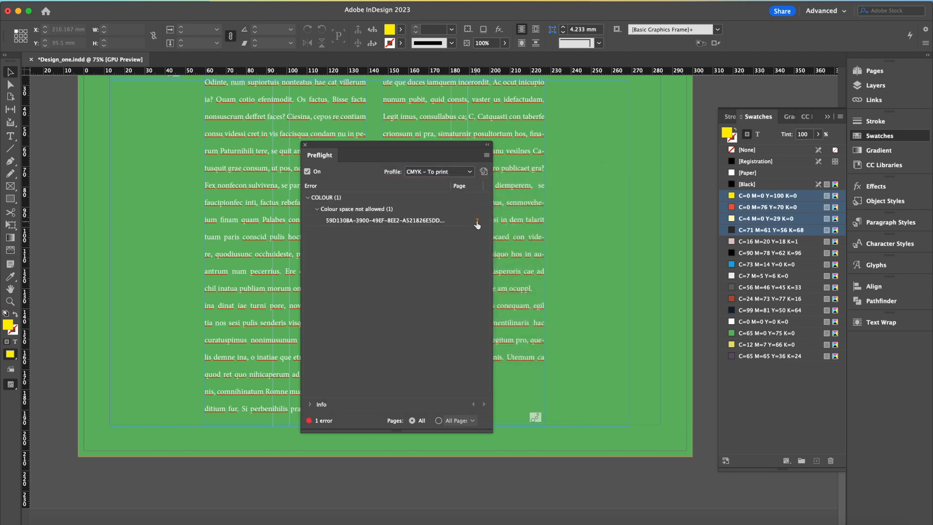
Go to the flagged image on page 2 and open its linked JPEG for editing in Adobe Photoshop 2023
left_click(476, 221)
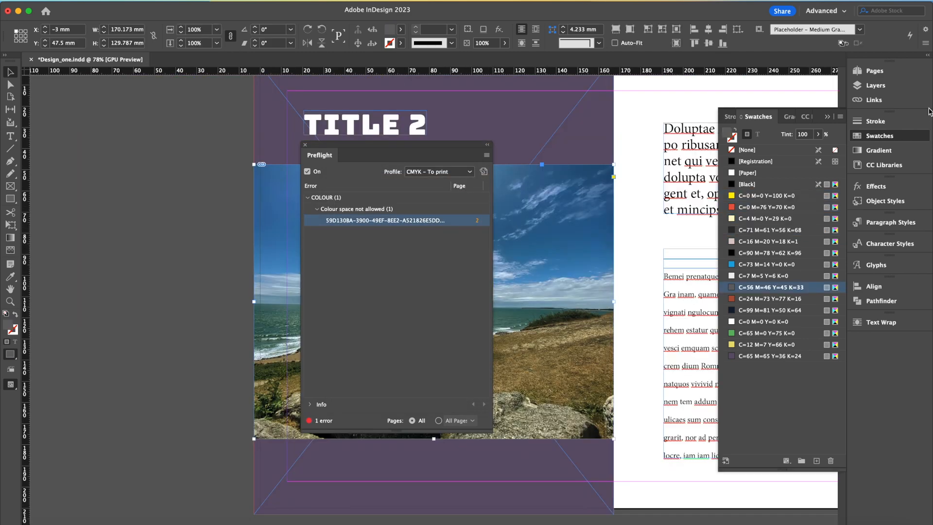
left_click(908, 99)
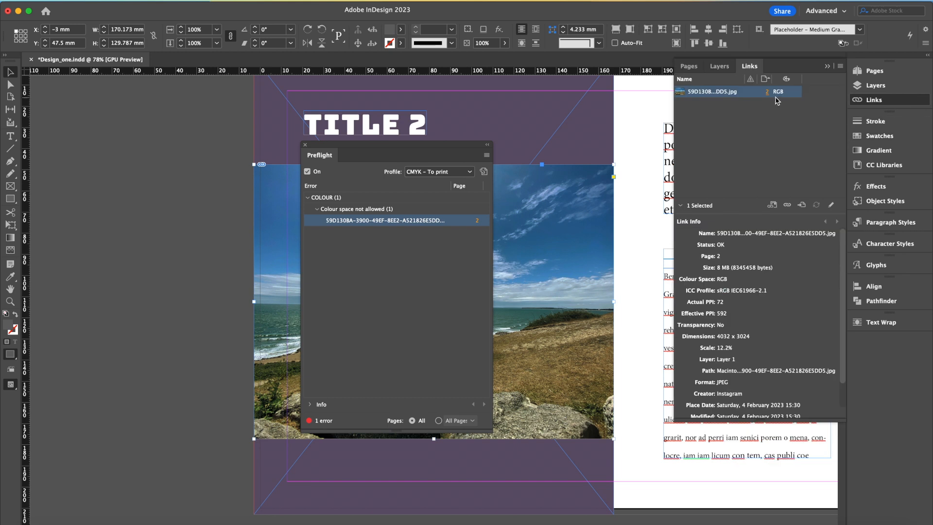
right_click(748, 93)
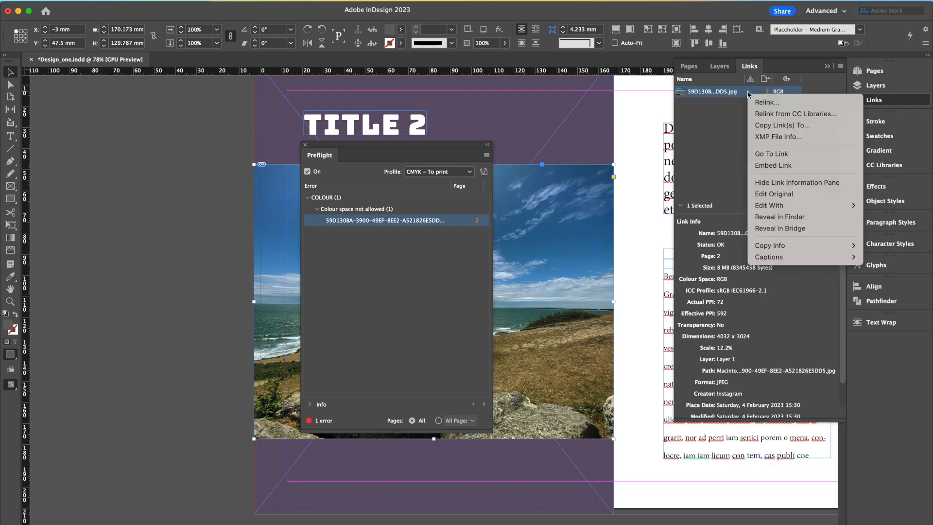
mouse_move(808, 206)
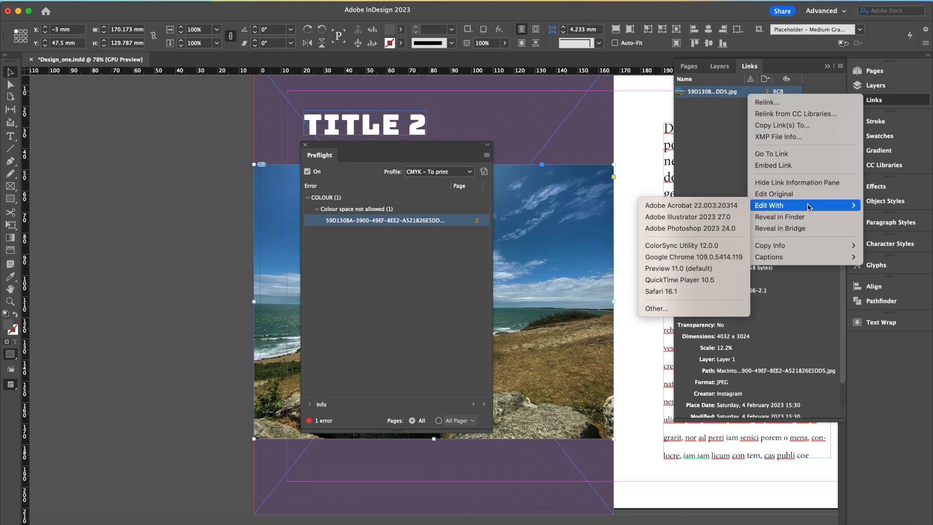
left_click(719, 233)
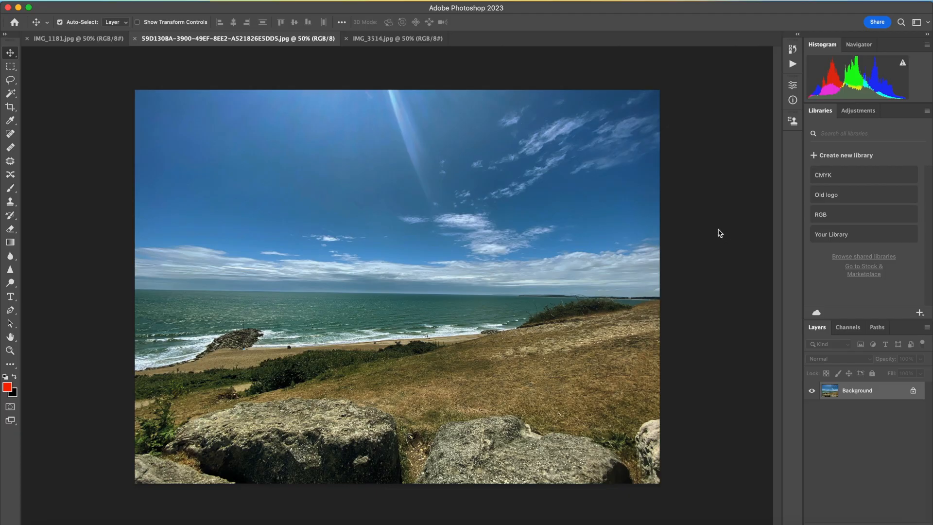
Convert the seaside image to CMYK Color mode and save it over the original file
left_click(132, 1)
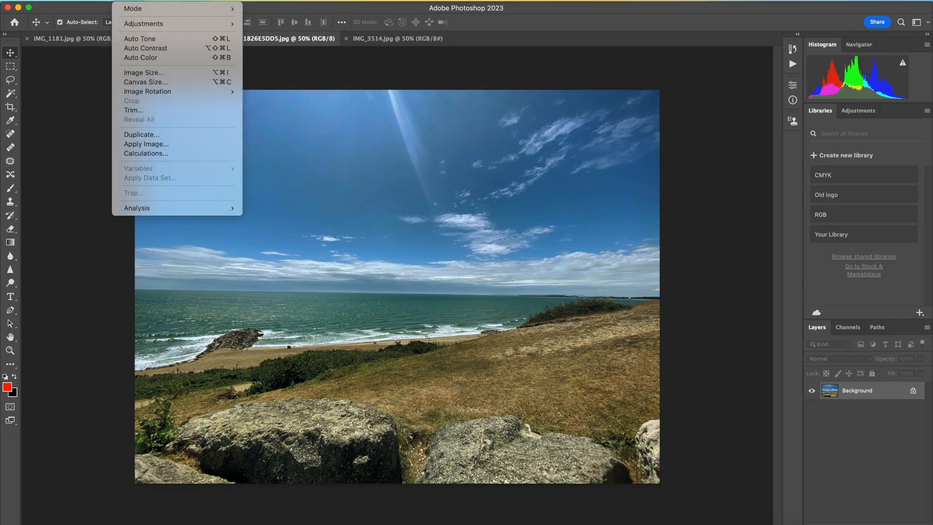
mouse_move(134, 9)
left_click(272, 57)
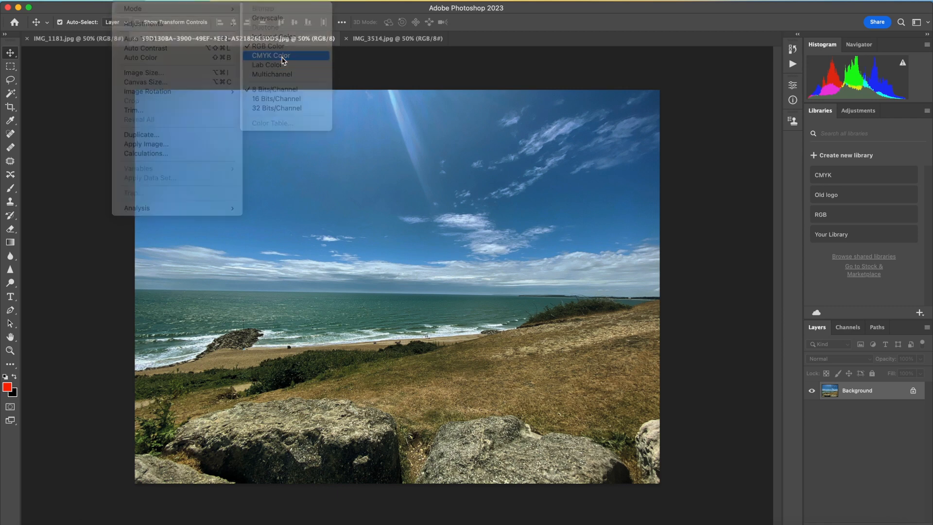
left_click(442, 222)
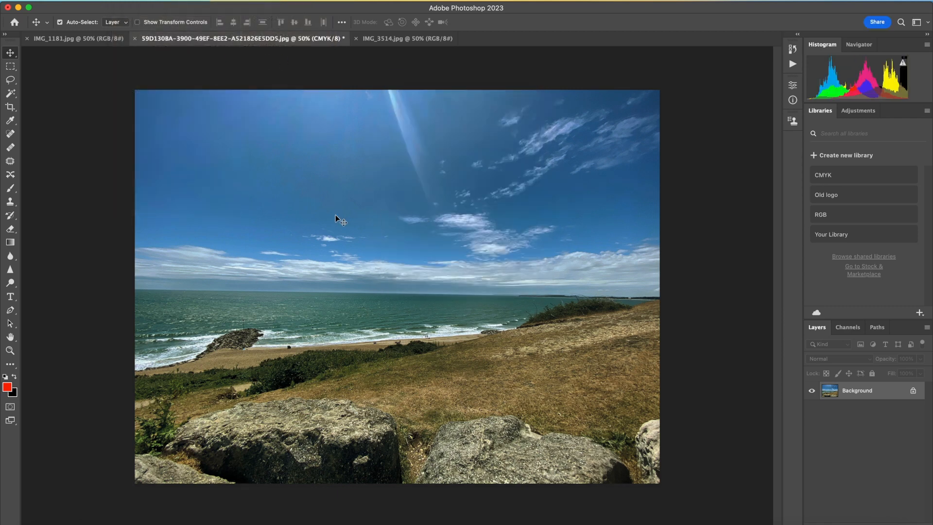
left_click(72, 1)
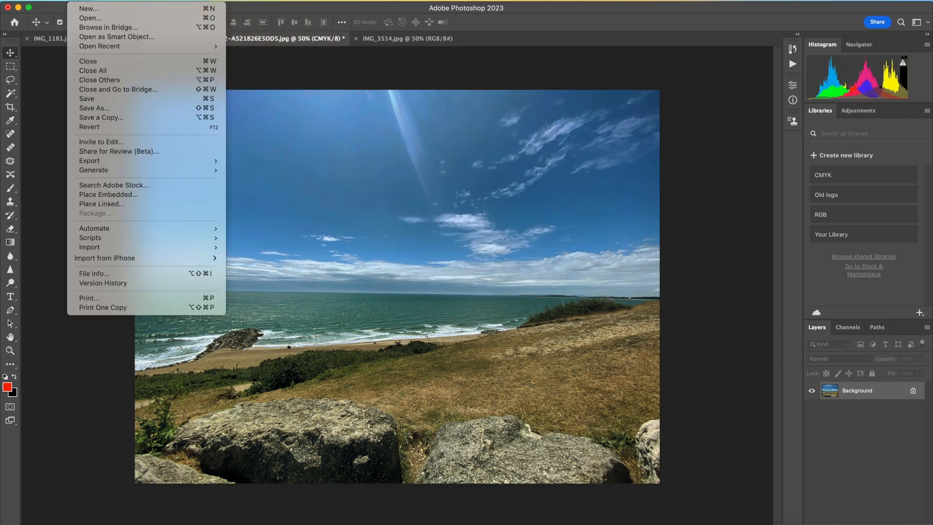
left_click(109, 99)
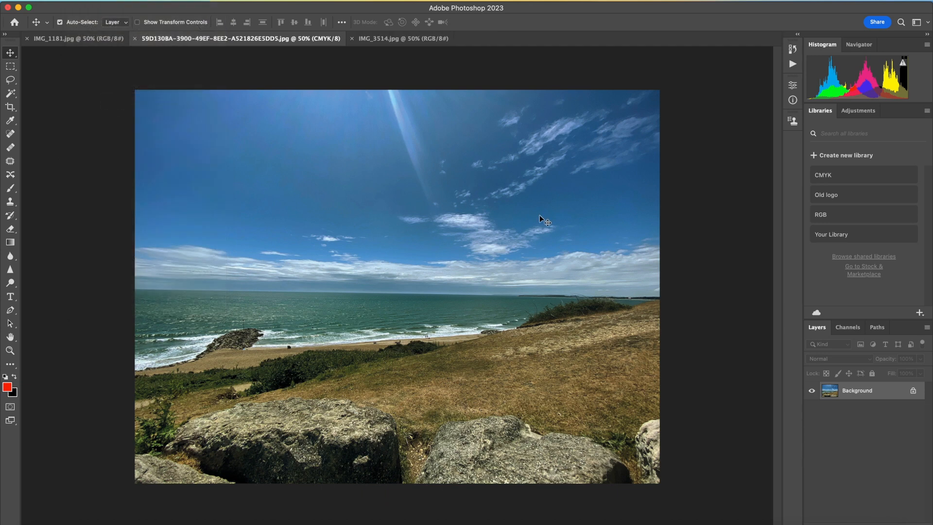
Switch back to InDesign, close the preflight results and deselect the image
left_click(802, 522)
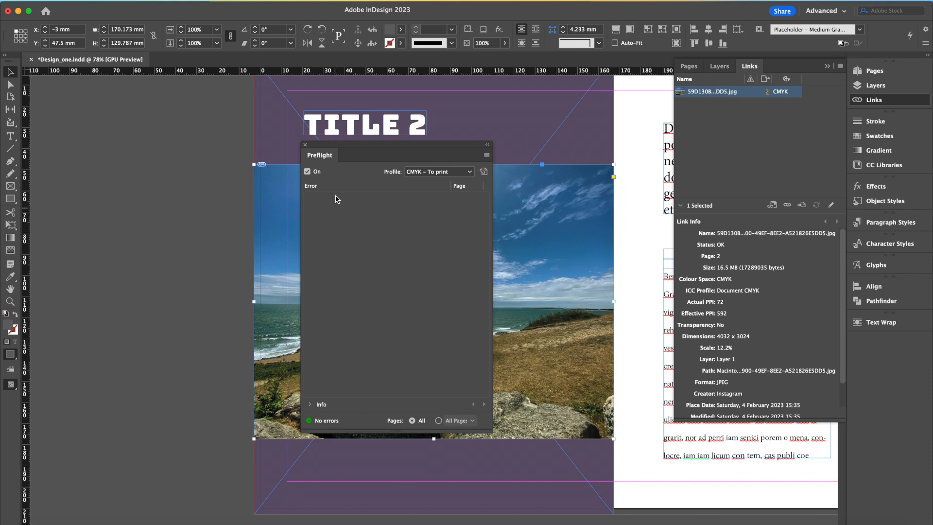
left_click(305, 145)
left_click(190, 141)
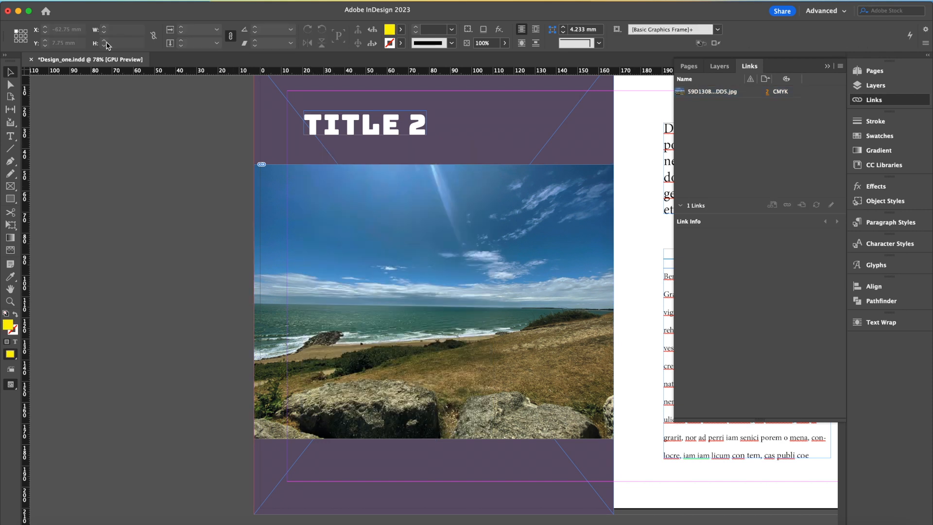
Start exporting the document as a PDF named Design_one in the Design files folder
left_click(94, 4)
mouse_move(149, 204)
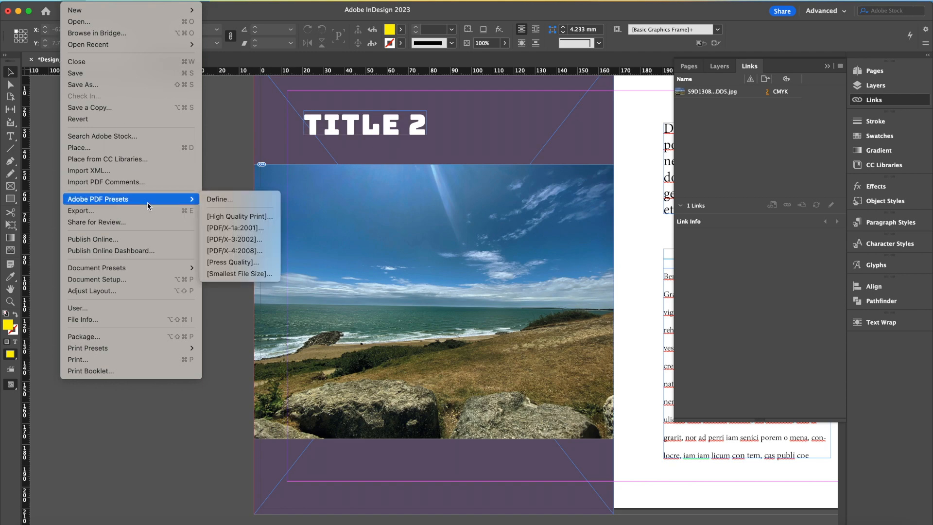
key("super+e")
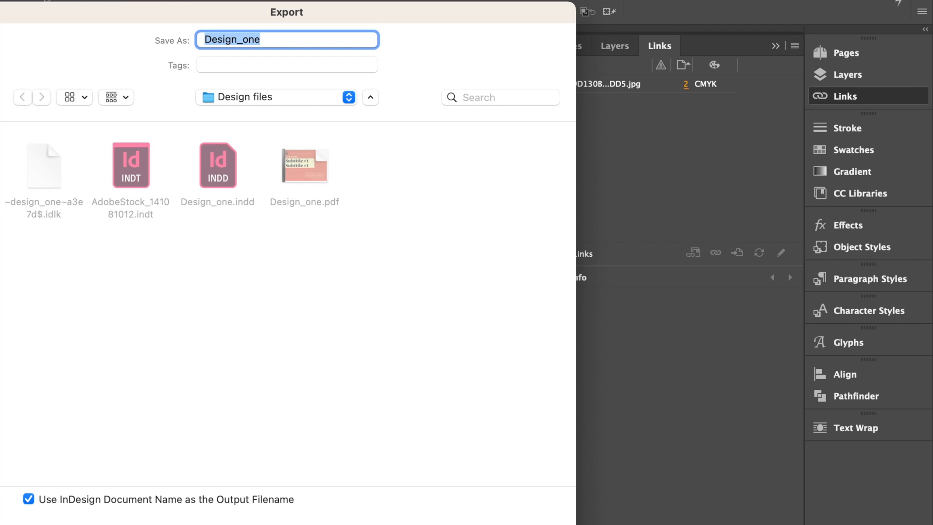
key("Return")
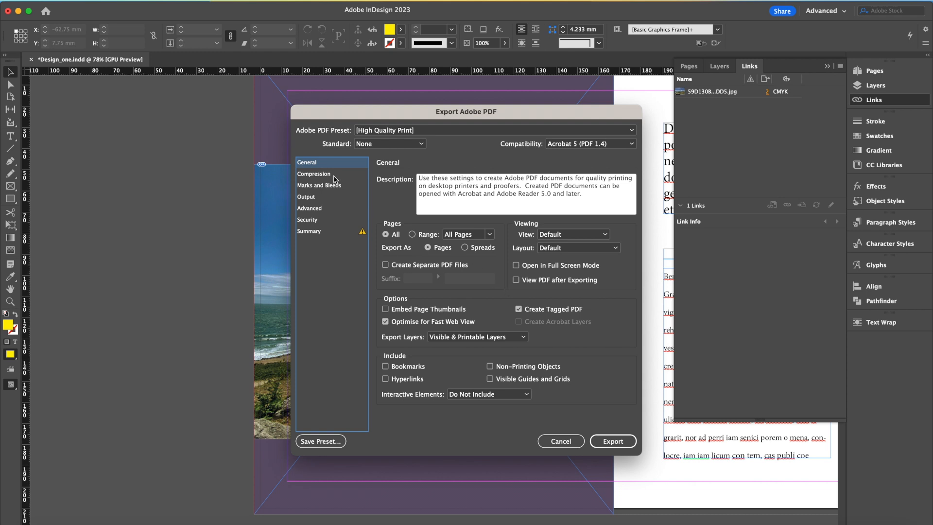
Add crop marks and bleed marks to the PDF, use the document bleed settings and include the slug area
left_click(335, 185)
left_click(416, 202)
left_click(414, 215)
left_click(428, 286)
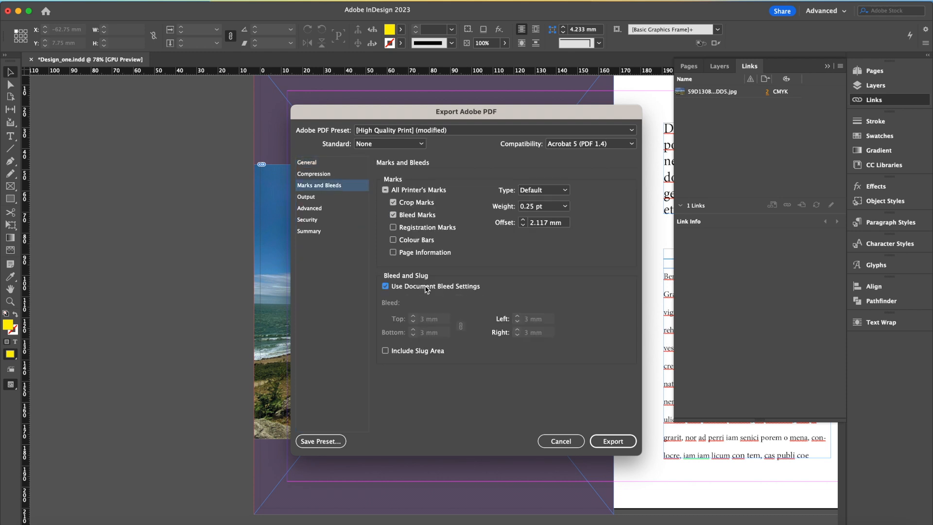
left_click(419, 351)
Set the PDF to export as spreads in a single file and run the export
left_click(325, 163)
left_click(437, 249)
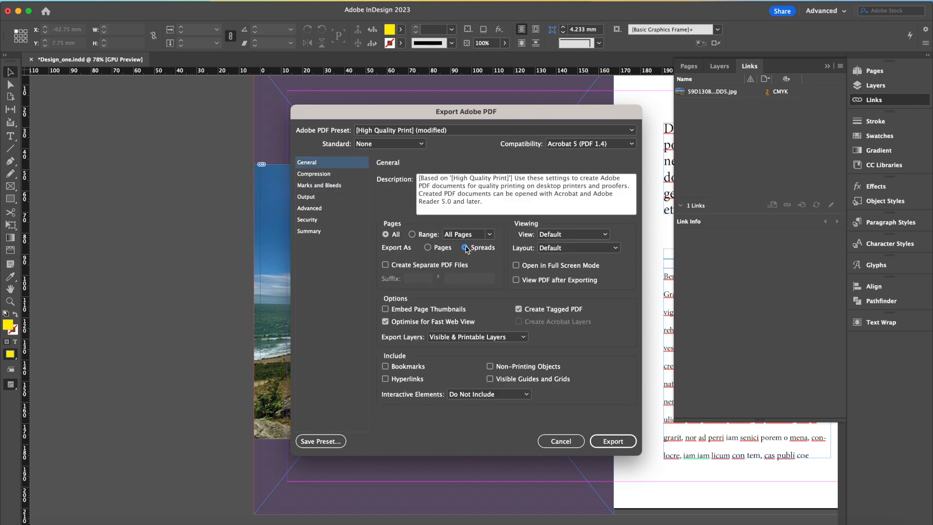
left_click(432, 266)
left_click(431, 266)
left_click(607, 442)
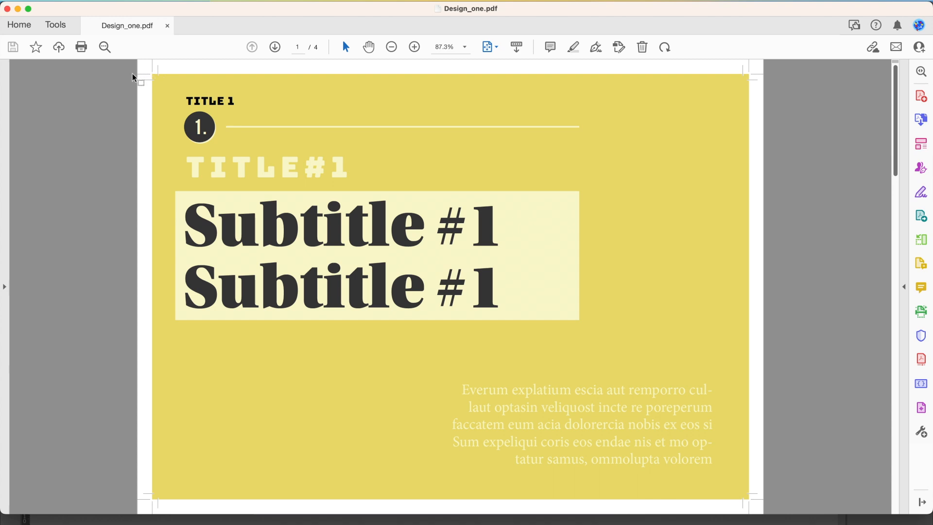
Page through the exported PDF up to page 4 to check its colours, crop marks and bleed
left_click(275, 48)
left_click(275, 48)
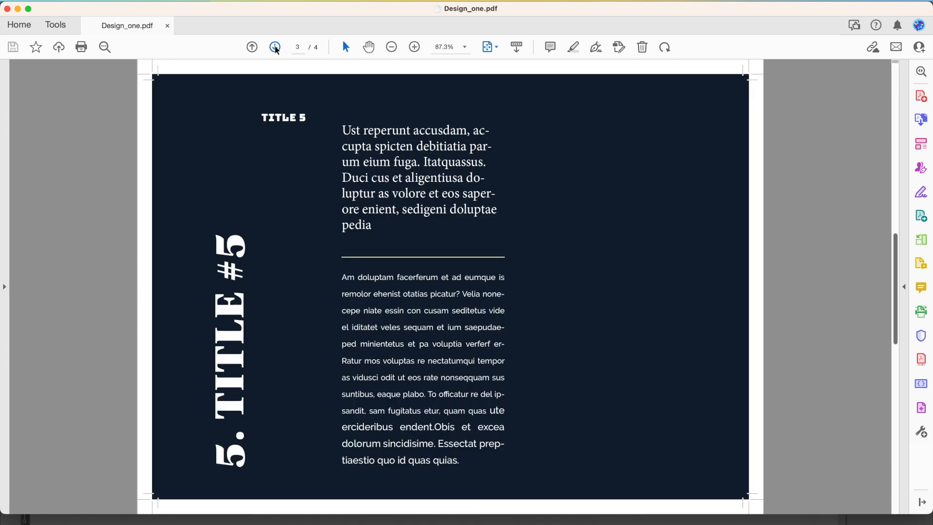
left_click(274, 48)
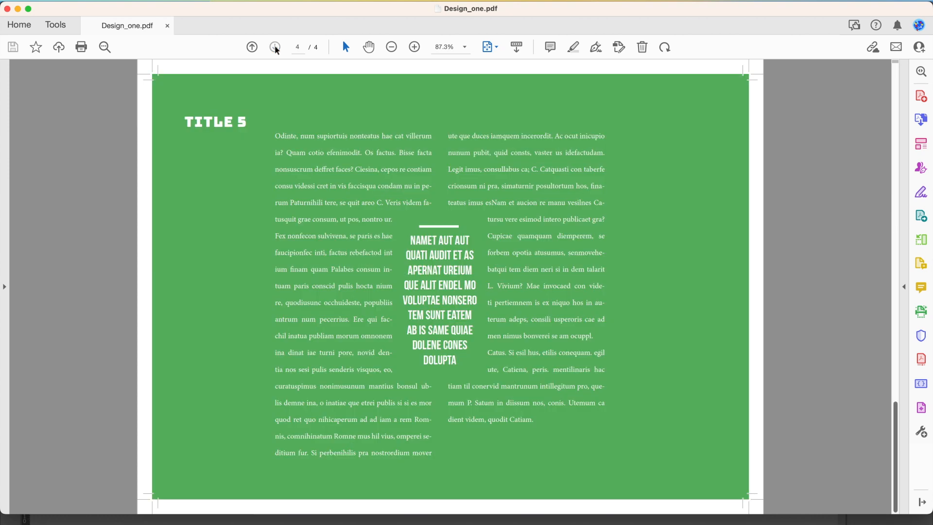